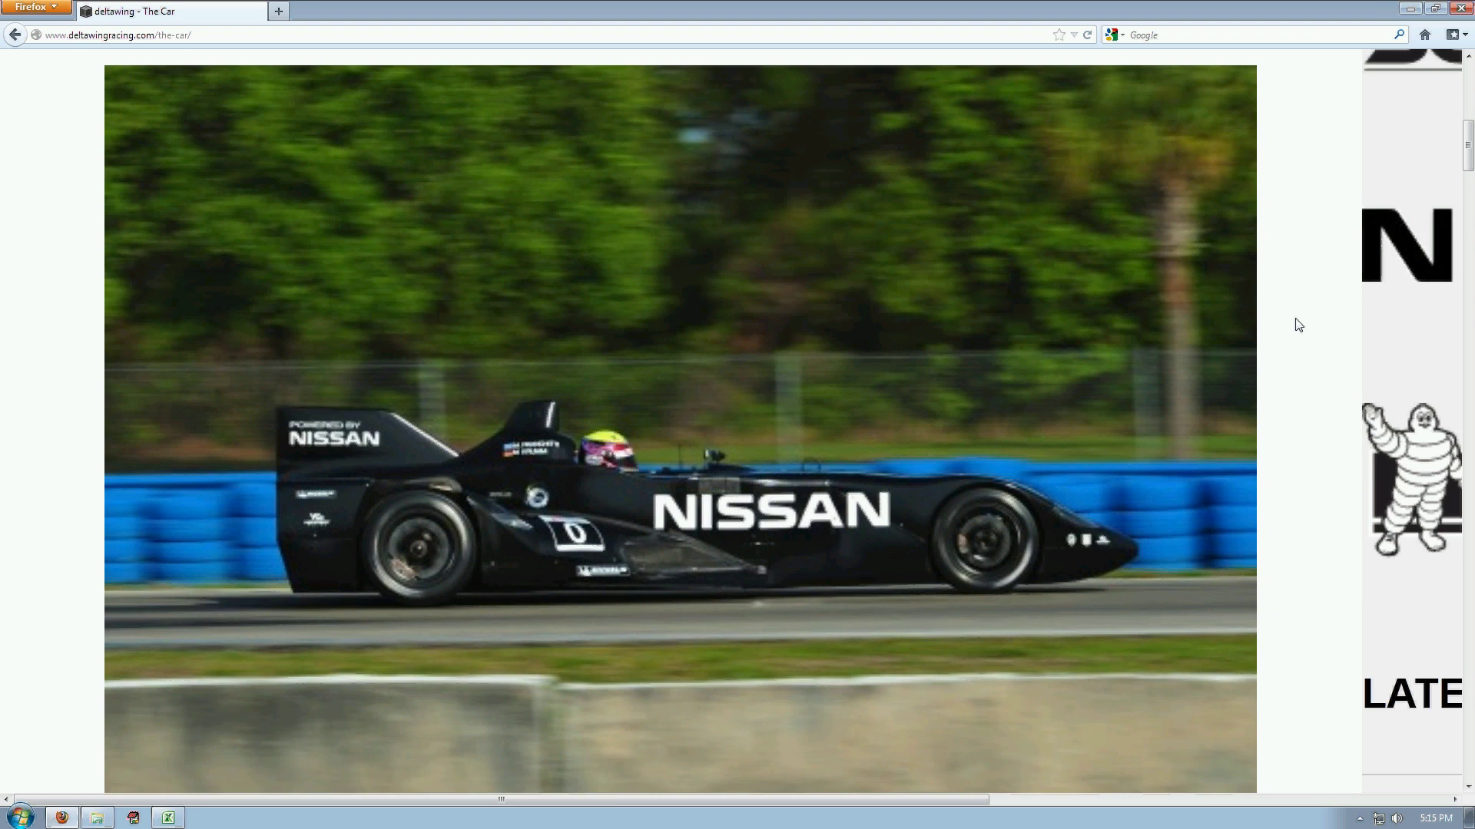
# Zoom out the DeltaWing car page to show the engine specs, then shrink Firefox beside the workbook
pyautogui.hotkey('ctrl', '-')
pyautogui.hotkey('ctrl', '-')
pyautogui.hotkey('ctrl', '-')
pyautogui.hotkey('ctrl', '-')
pyautogui.hotkey('ctrl', '-')
pyautogui.hotkey('ctrl', '-')
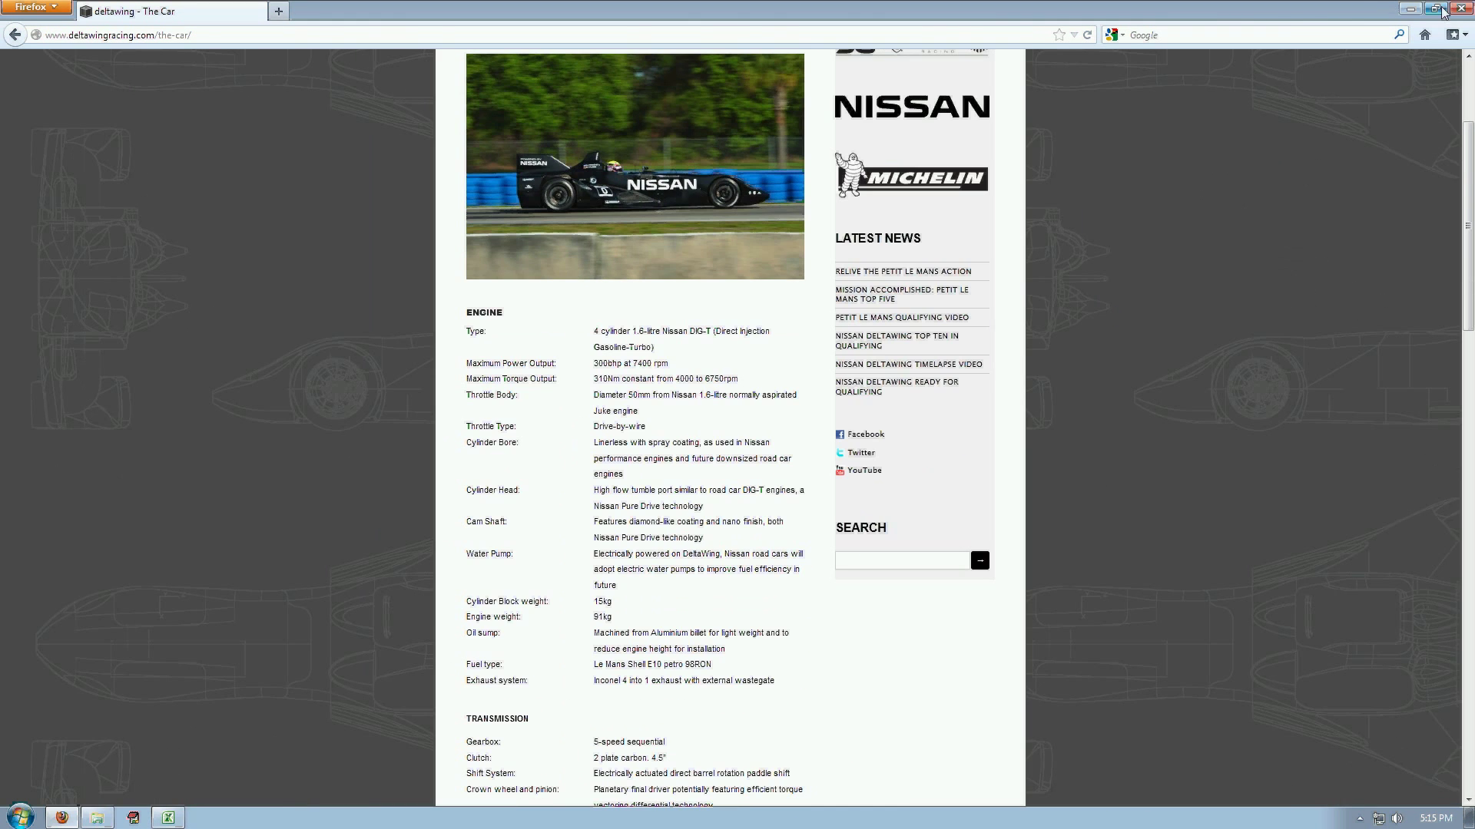
pyautogui.click(1441, 10)
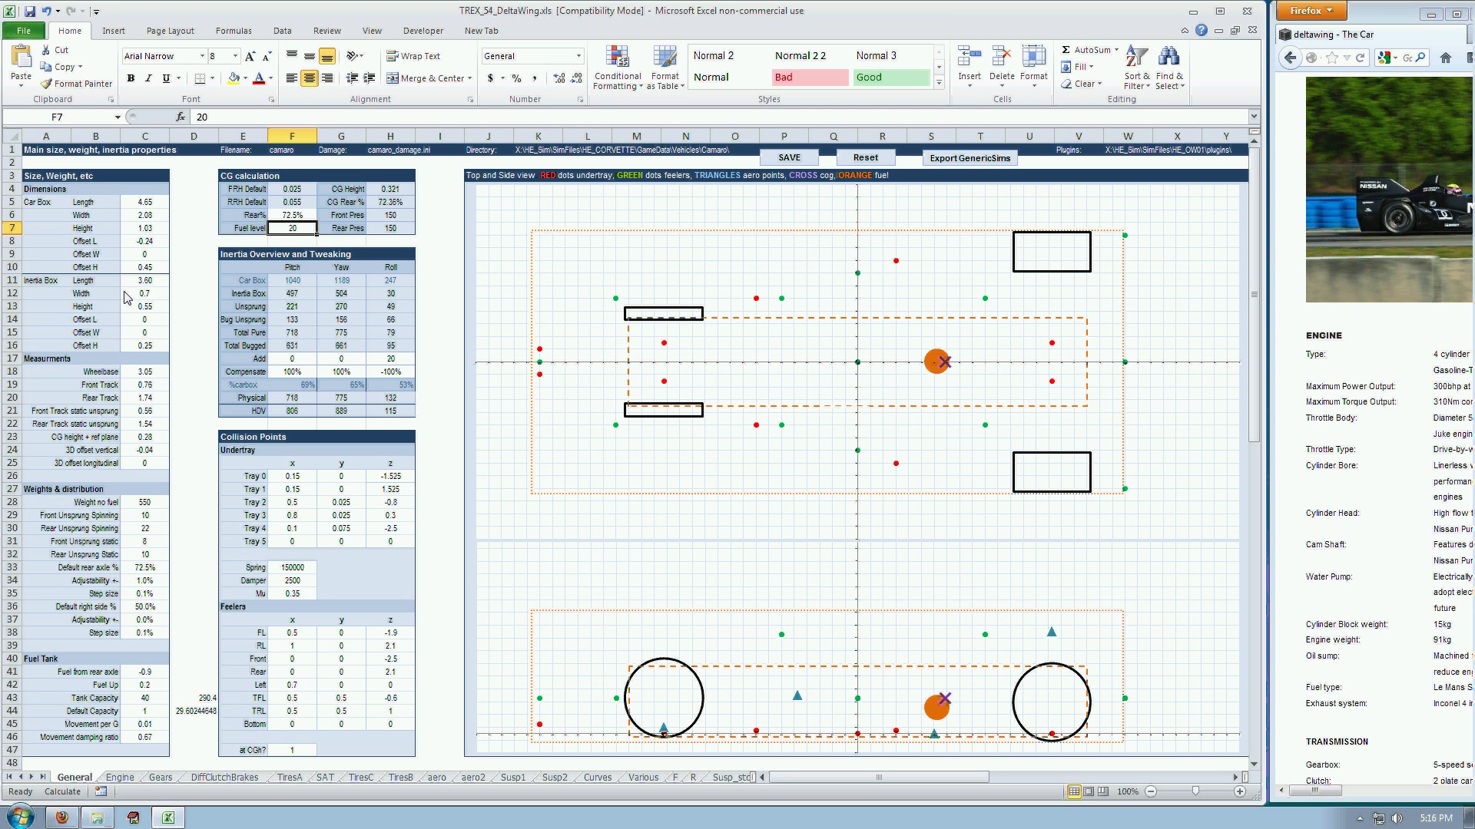
pyautogui.click(144, 281)
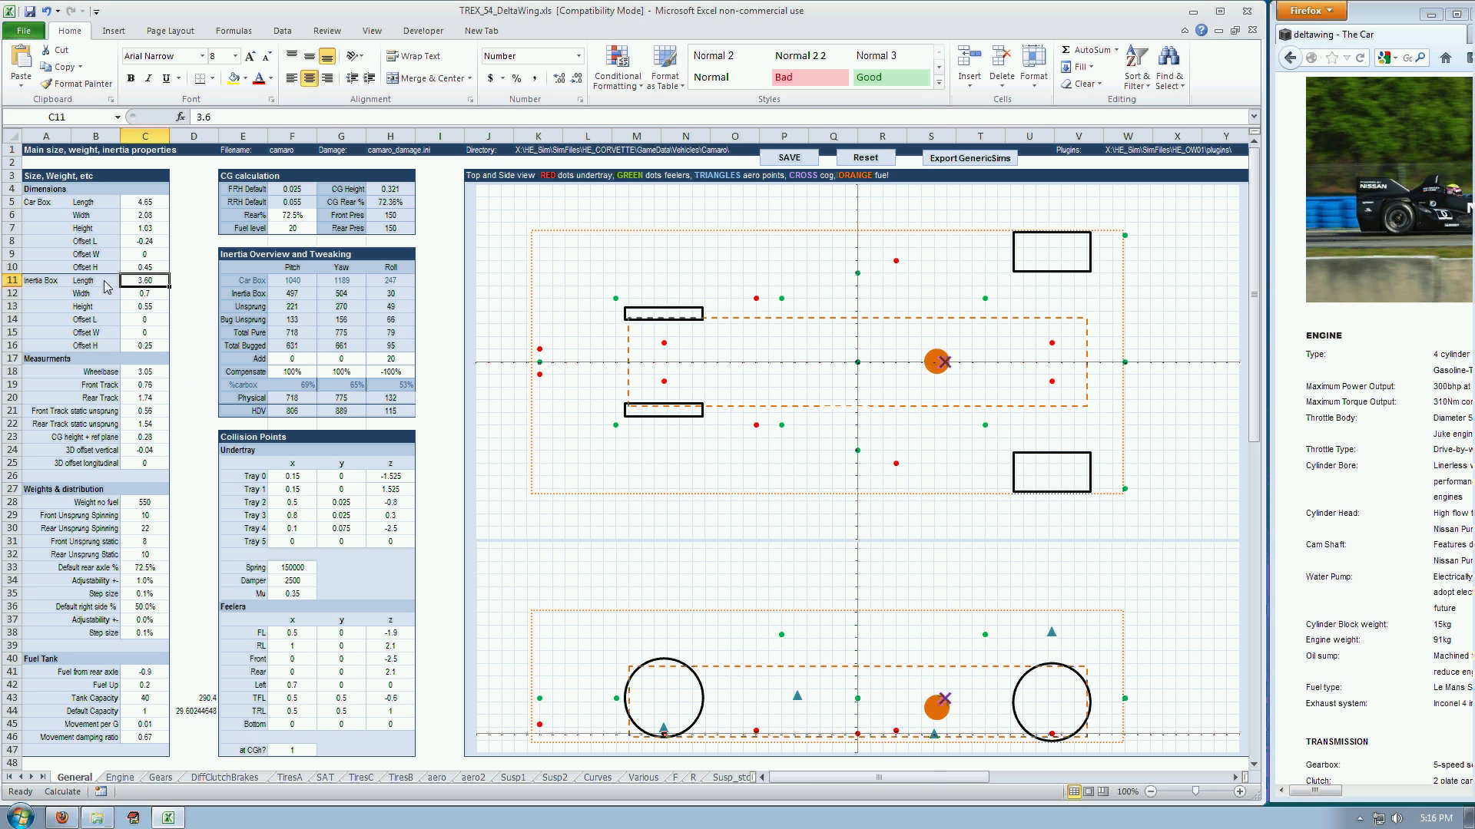
# Set the inertia box length in C11 to 4 and its width in C12 to 0.75
pyautogui.moveTo(42, 281); pyautogui.dragTo(161, 349)
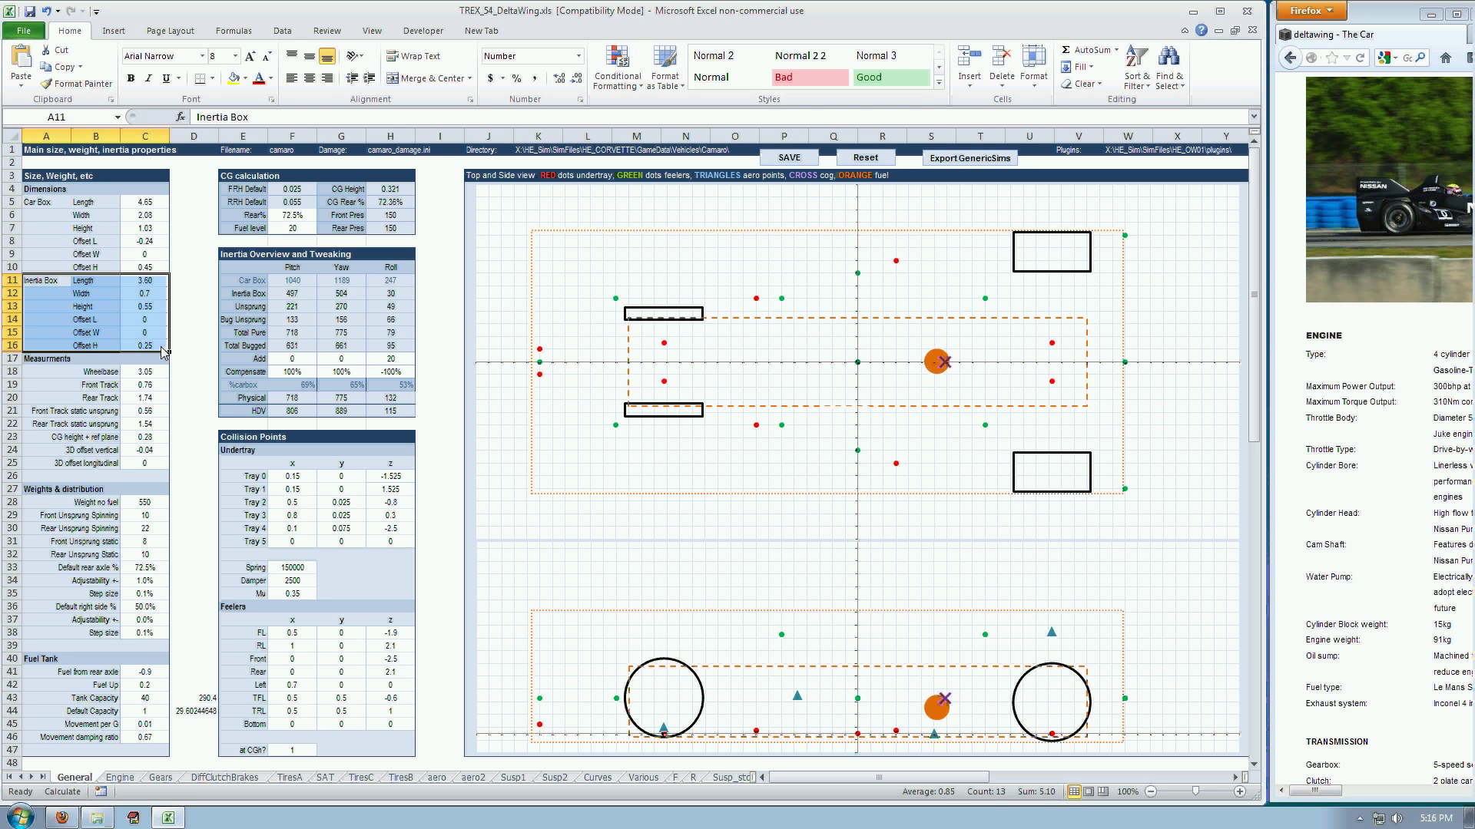
pyautogui.click(146, 284)
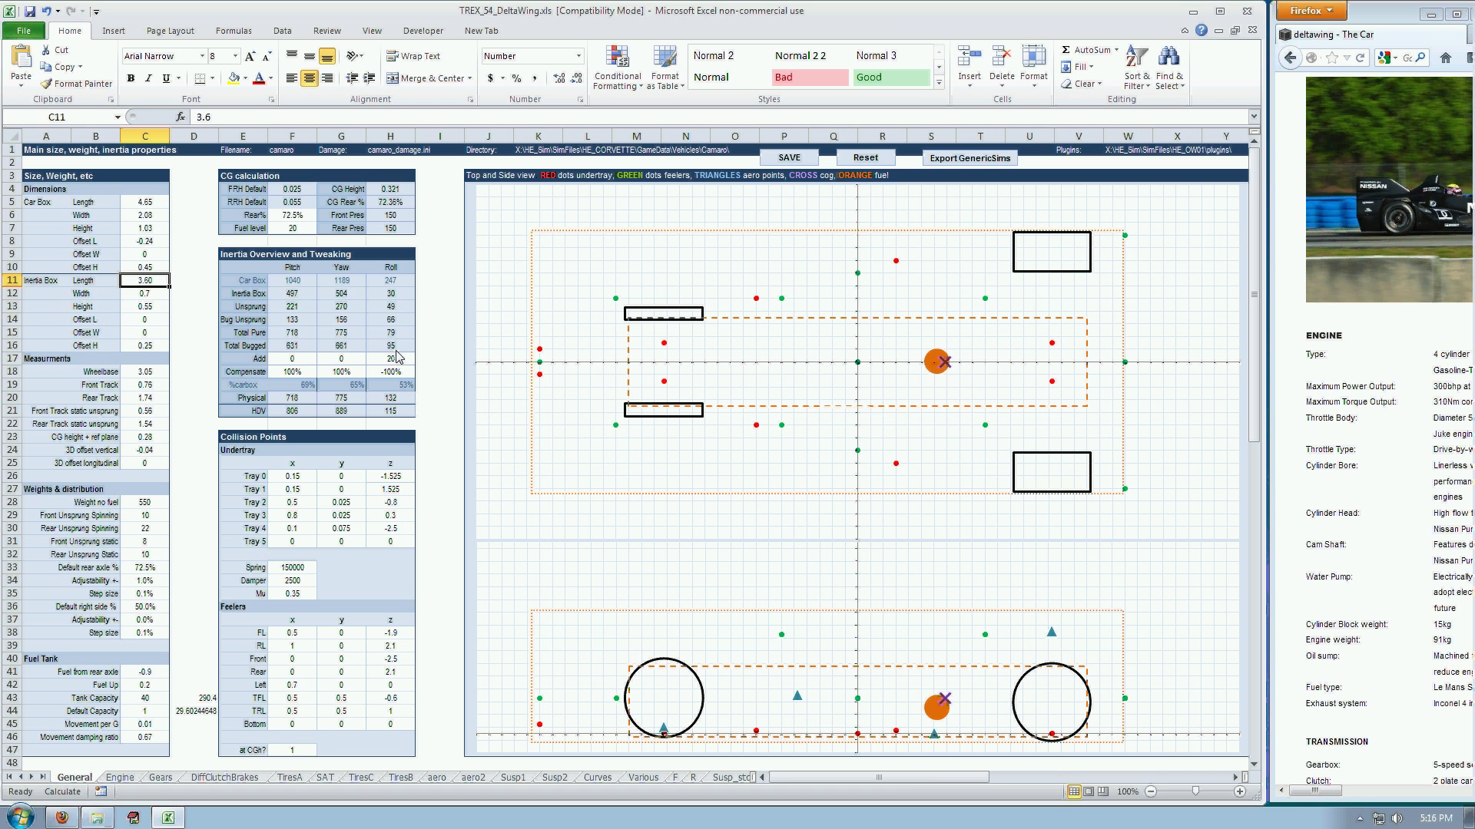
pyautogui.write('4')
pyautogui.press('Return')
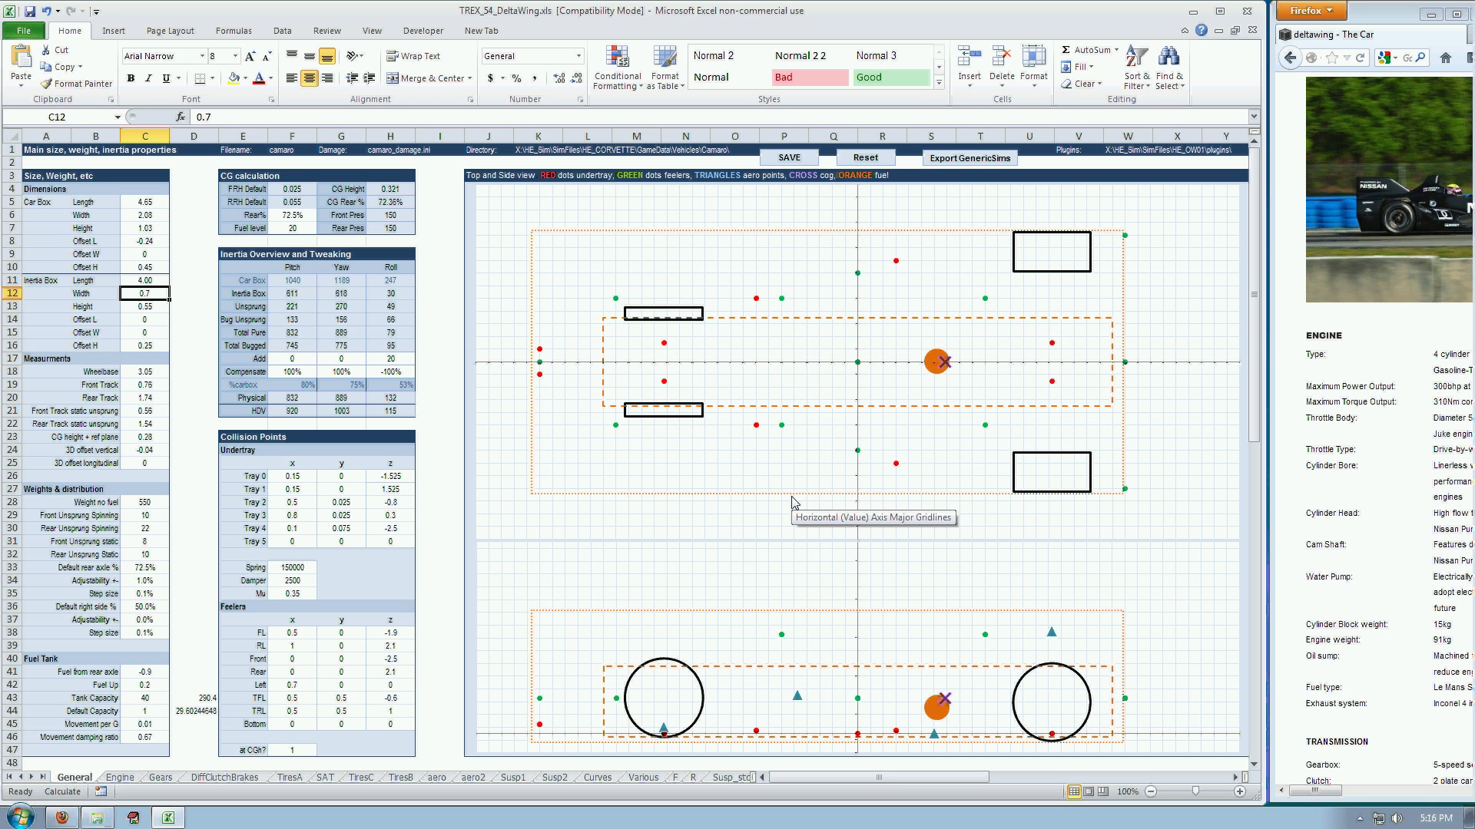
pyautogui.write('.75')
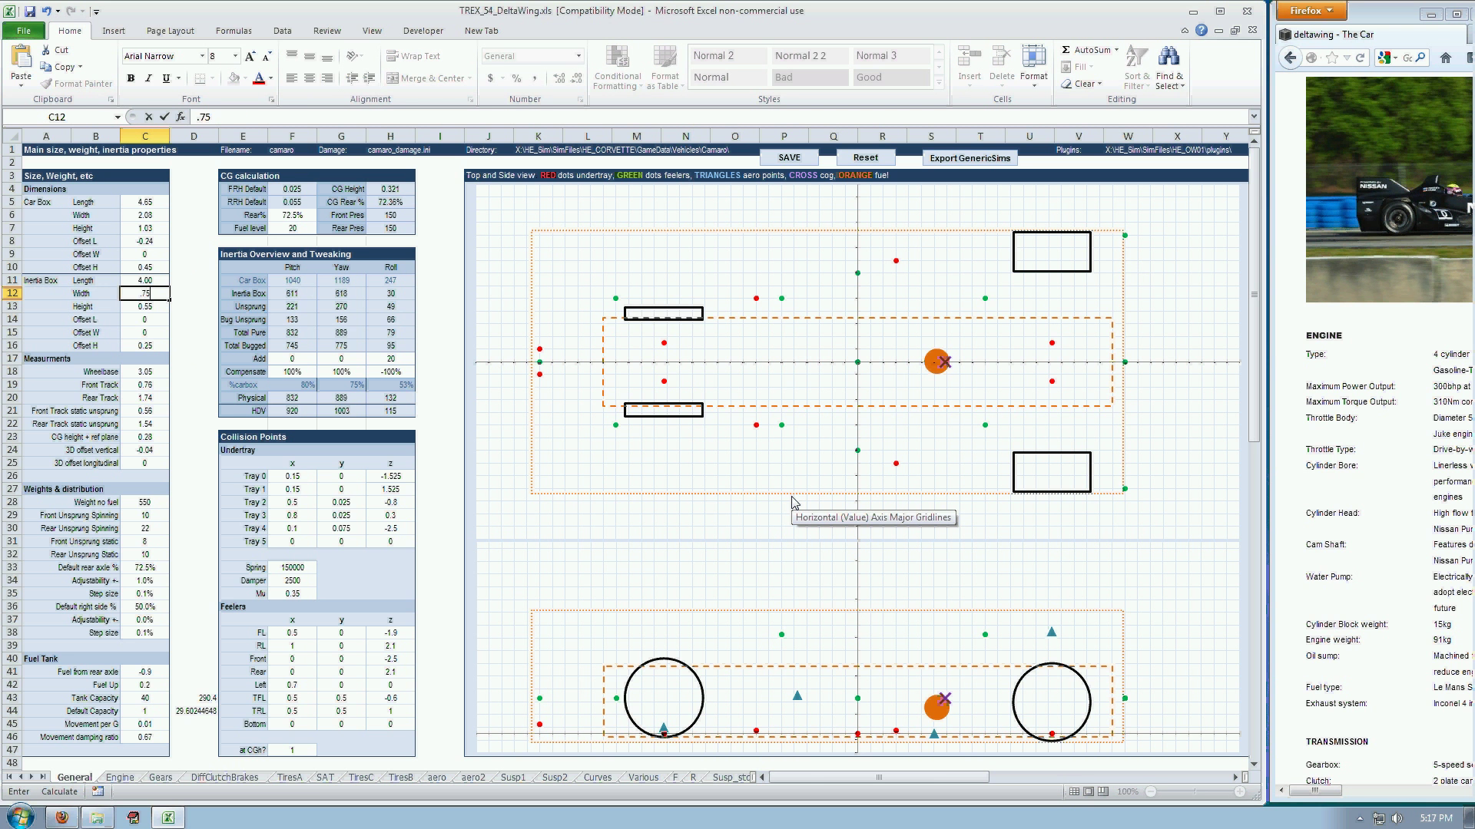
pyautogui.press('Return')
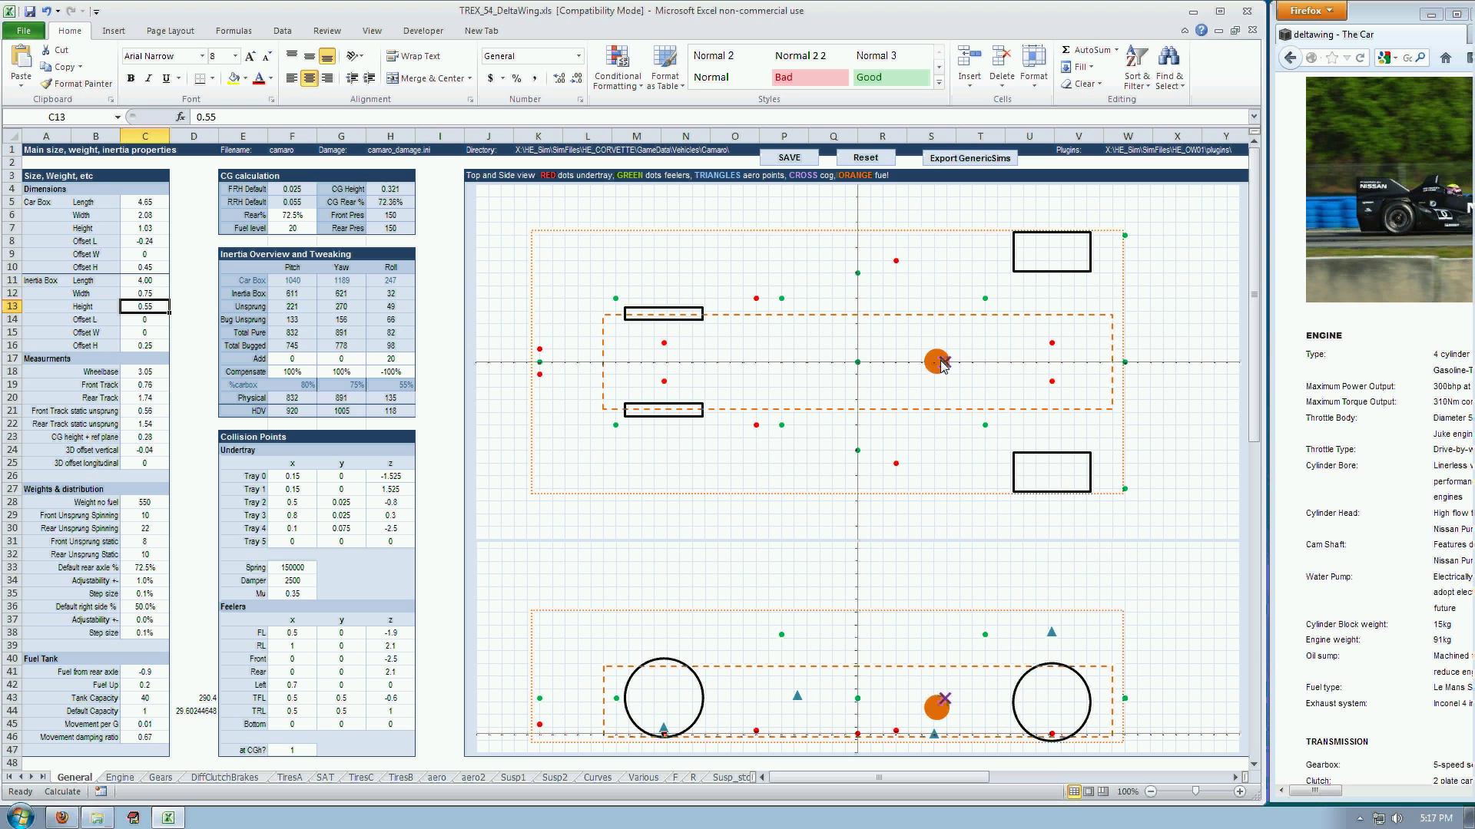
pyautogui.moveTo(949, 364)
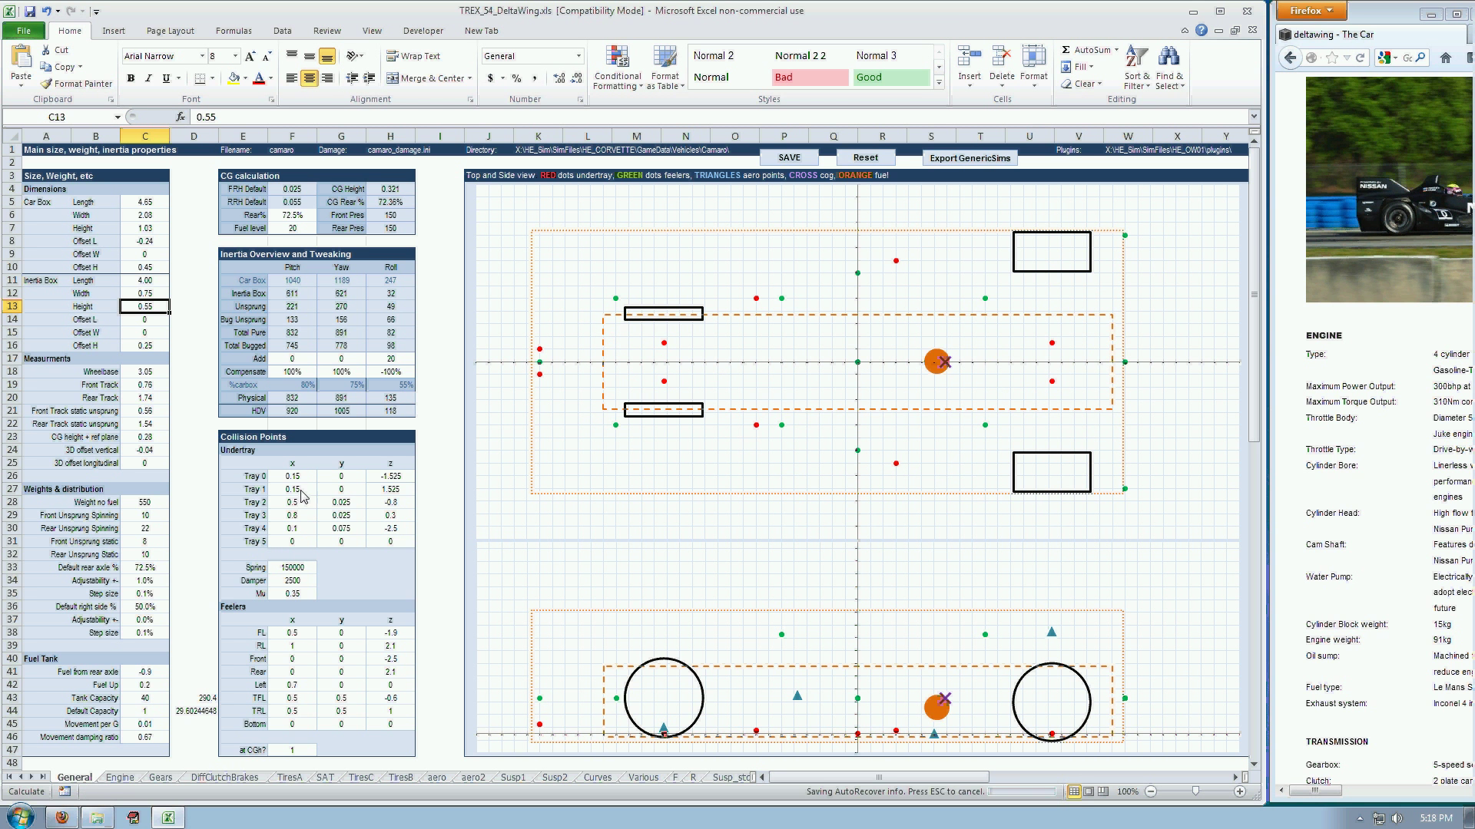
pyautogui.click(195, 532)
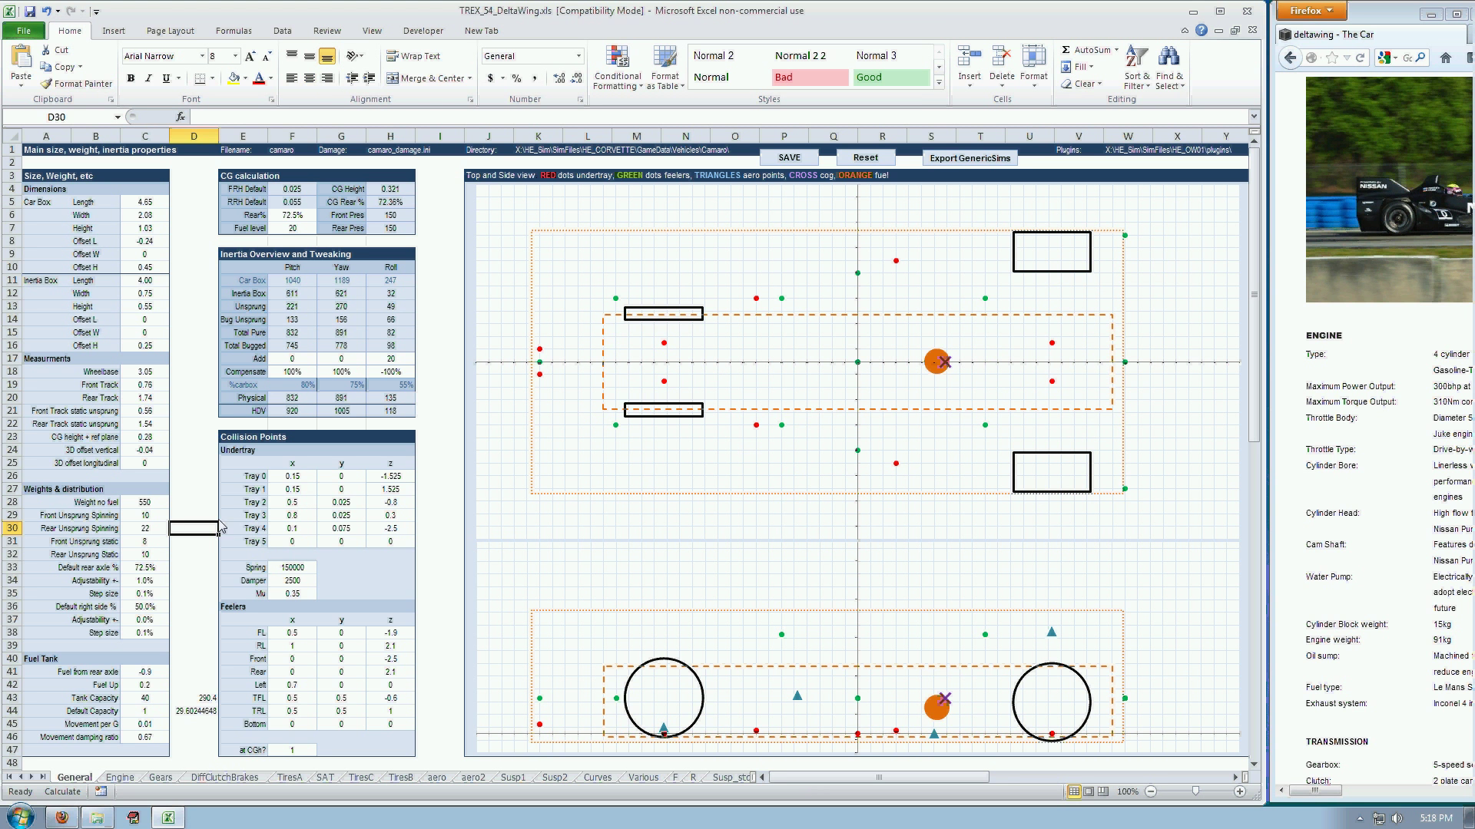
# Enter 25 as the rear unsprung spinning mass in C30
pyautogui.click(144, 517)
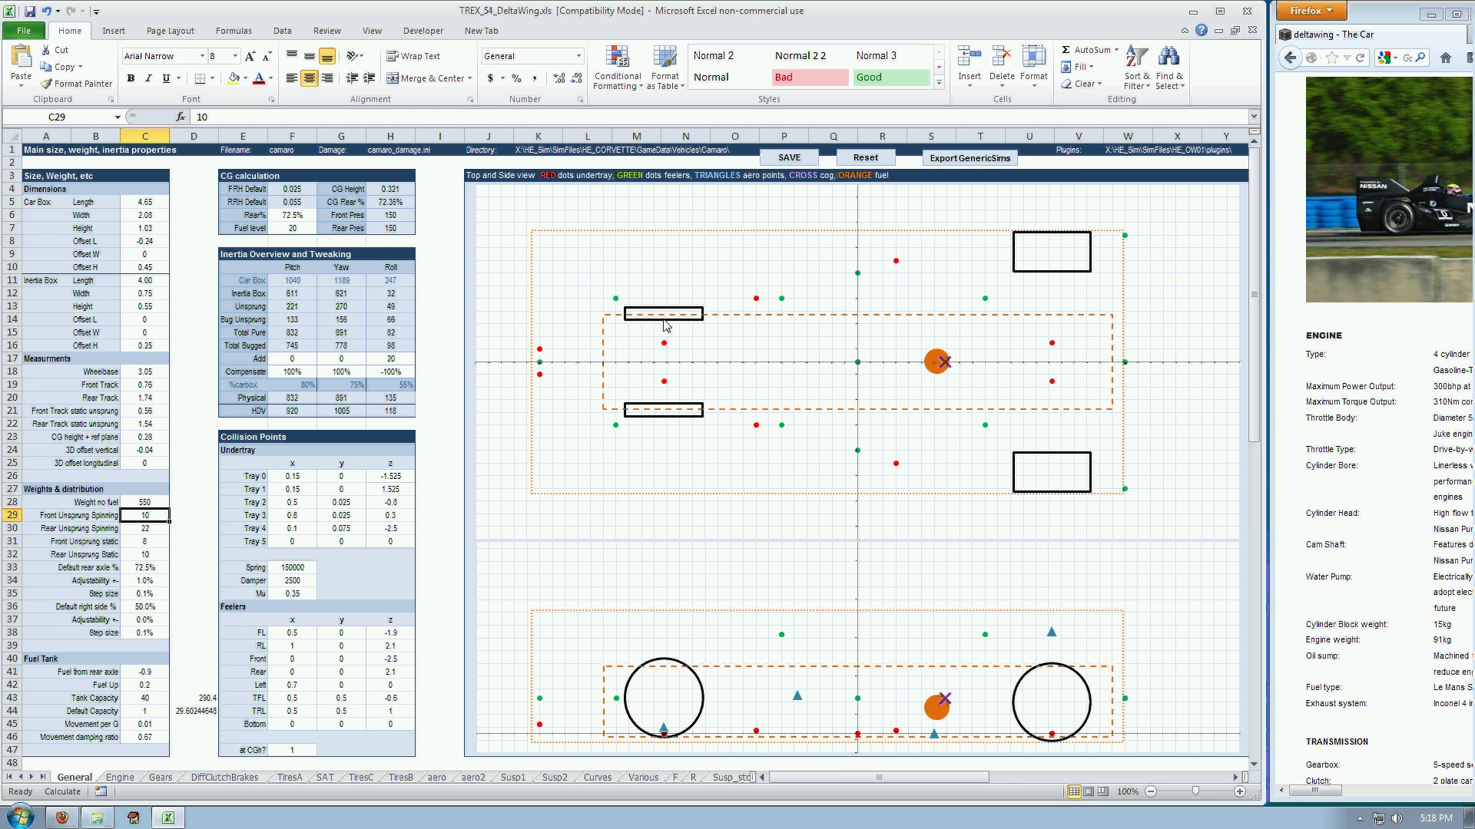
pyautogui.moveTo(652, 321)
pyautogui.moveTo(536, 472)
pyautogui.press('Down')
pyautogui.write('25')
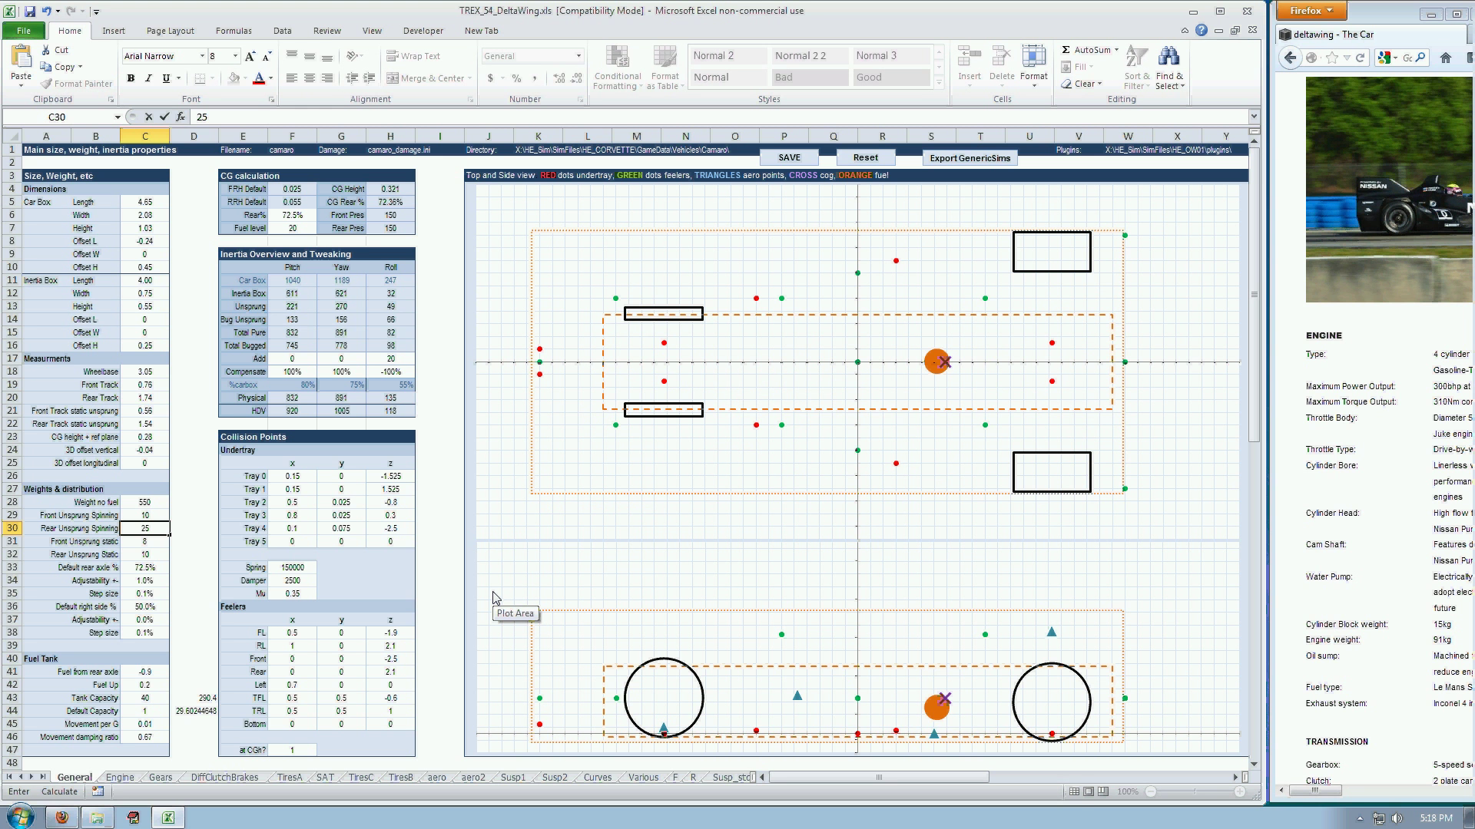
pyautogui.press('Return')
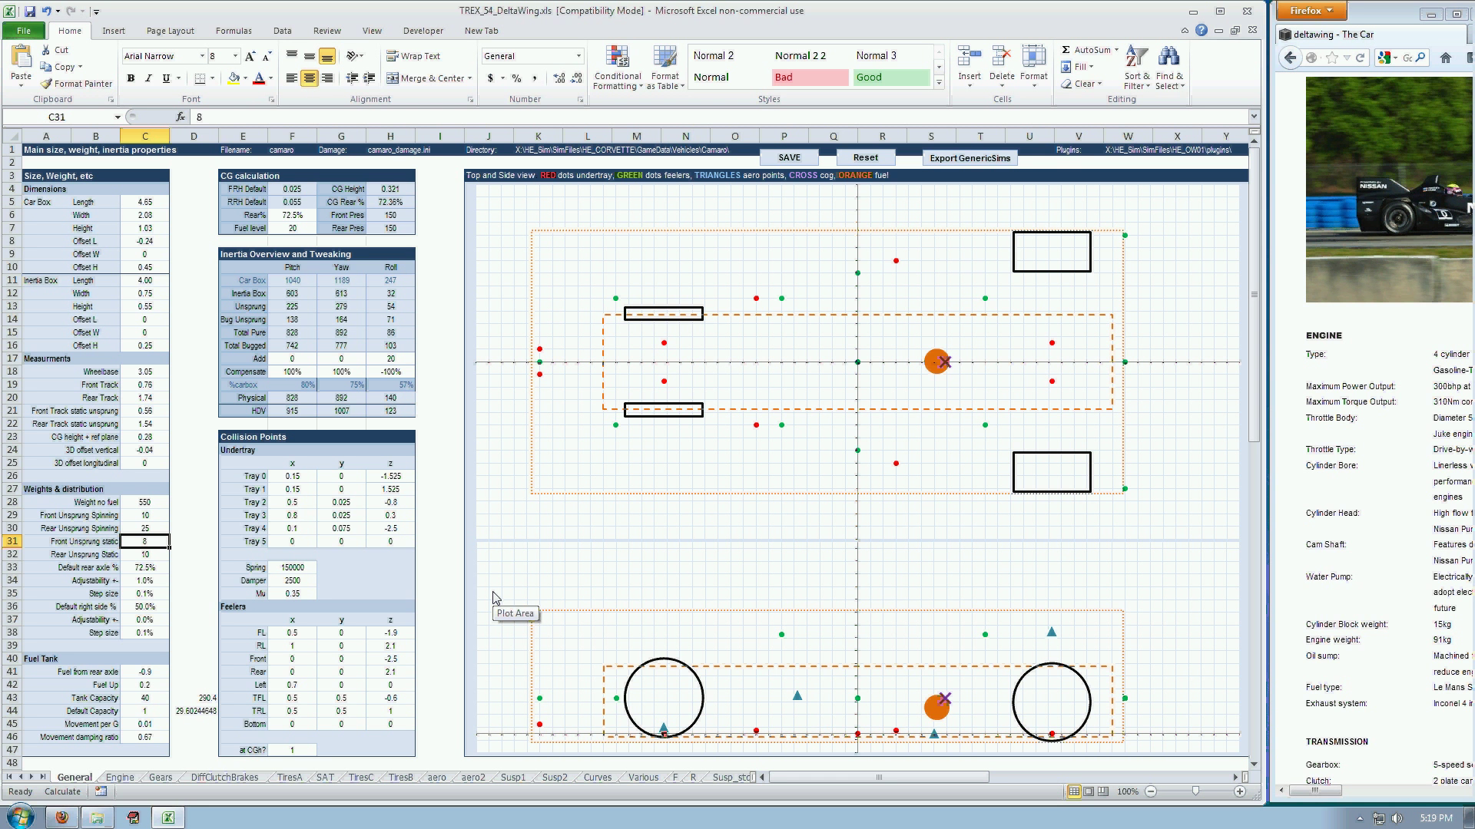
pyautogui.press('Up')
pyautogui.press('Up')
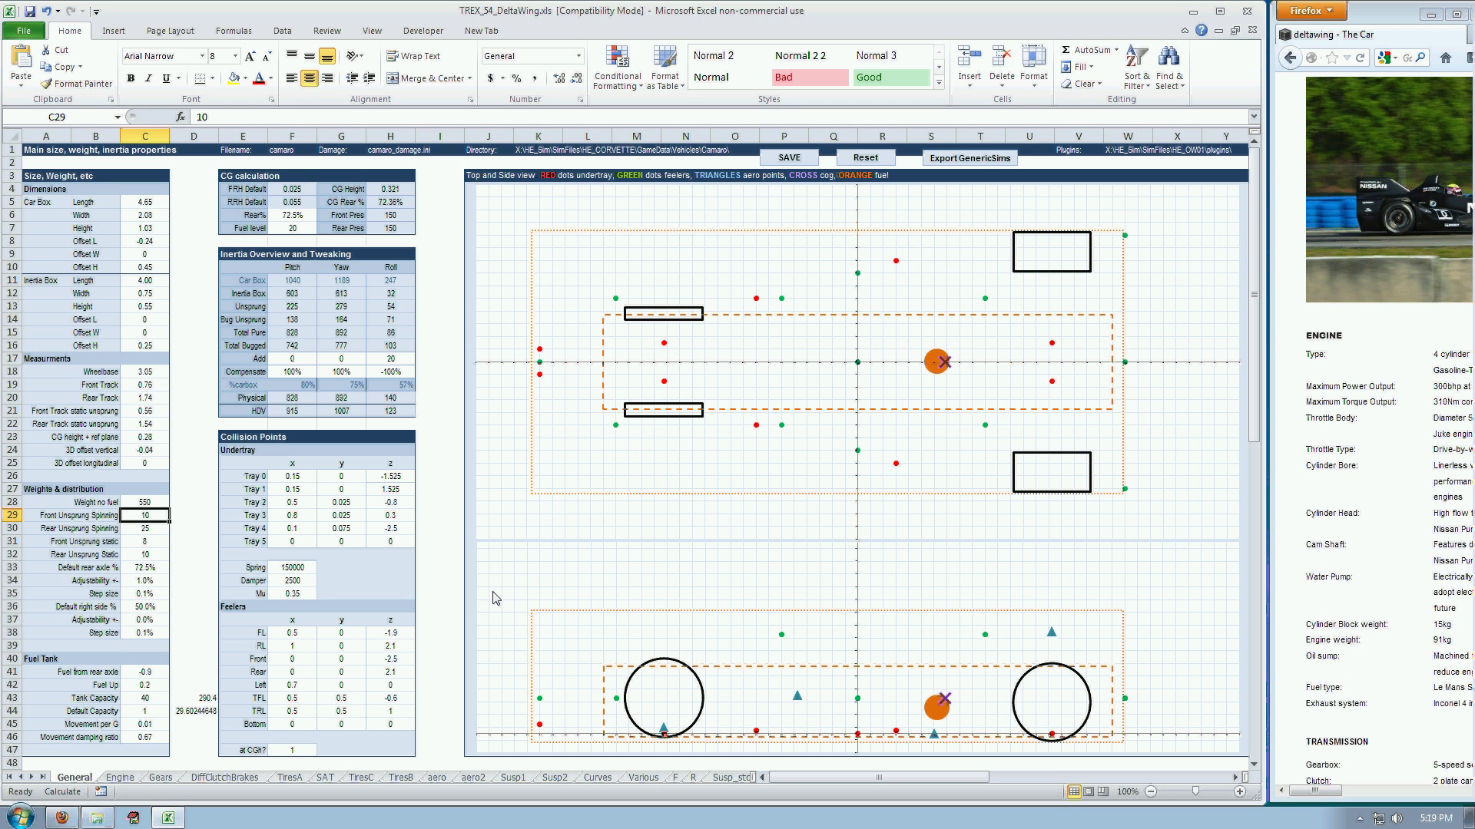
# Change the front unsprung spinning mass to 12.5
pyautogui.write('12.5')
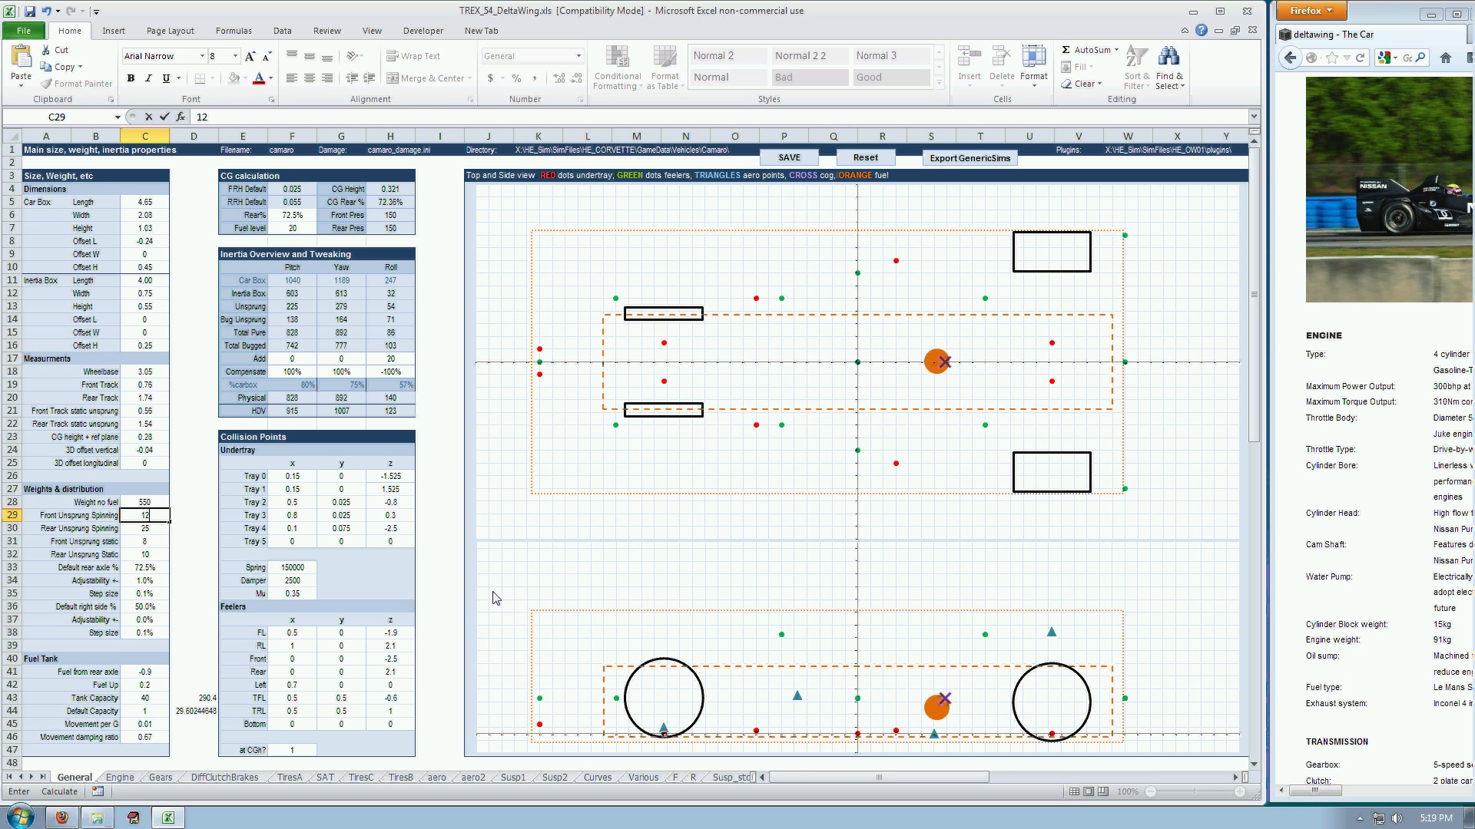
pyautogui.press('Down')
pyautogui.press('Down')
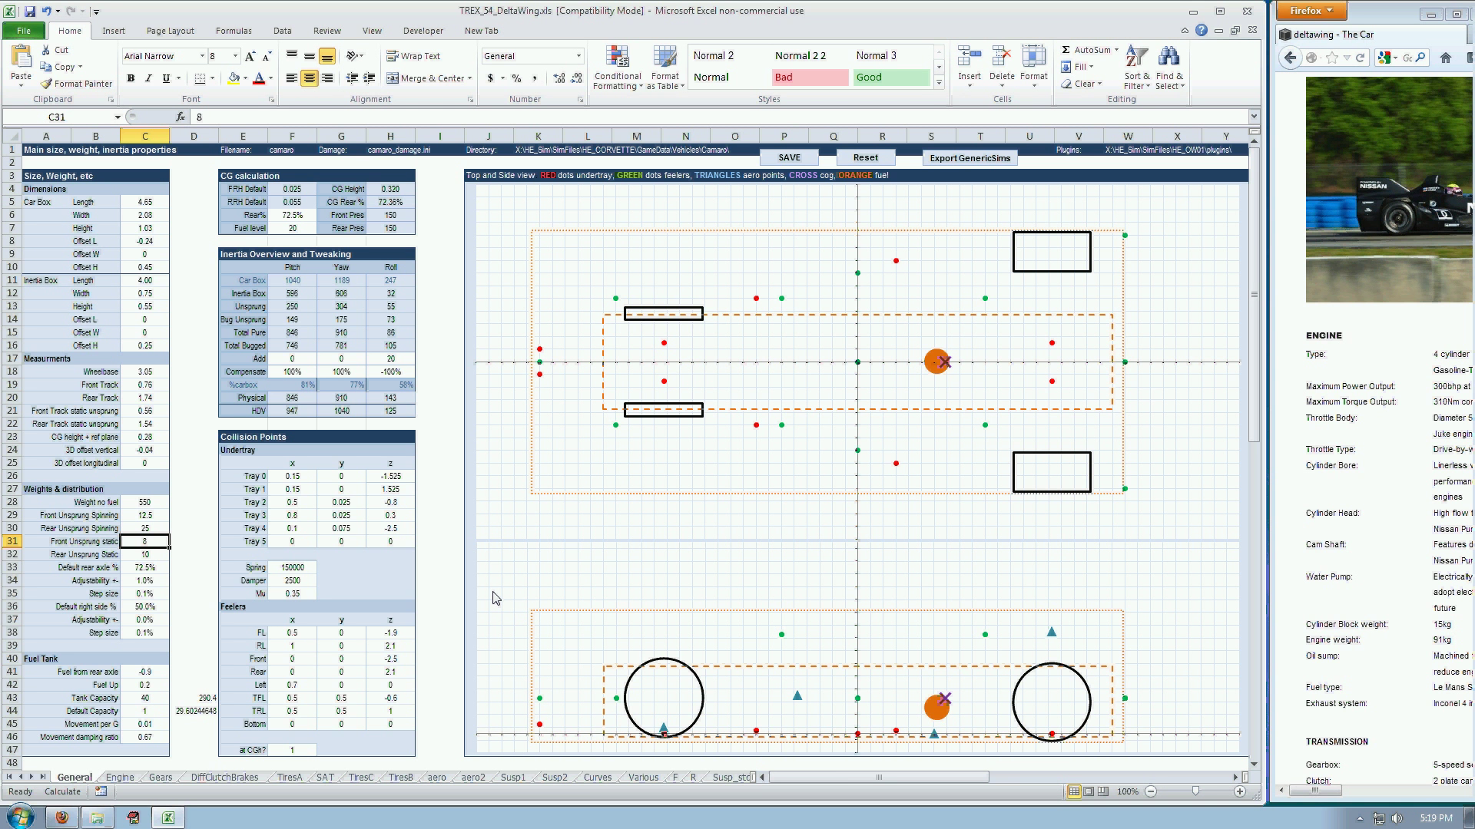
pyautogui.press('Left')
pyautogui.press('Right')
# Enter front unsprung static mass 4 and rear unsprung static mass 8
pyautogui.write('4')
pyautogui.press('Return')
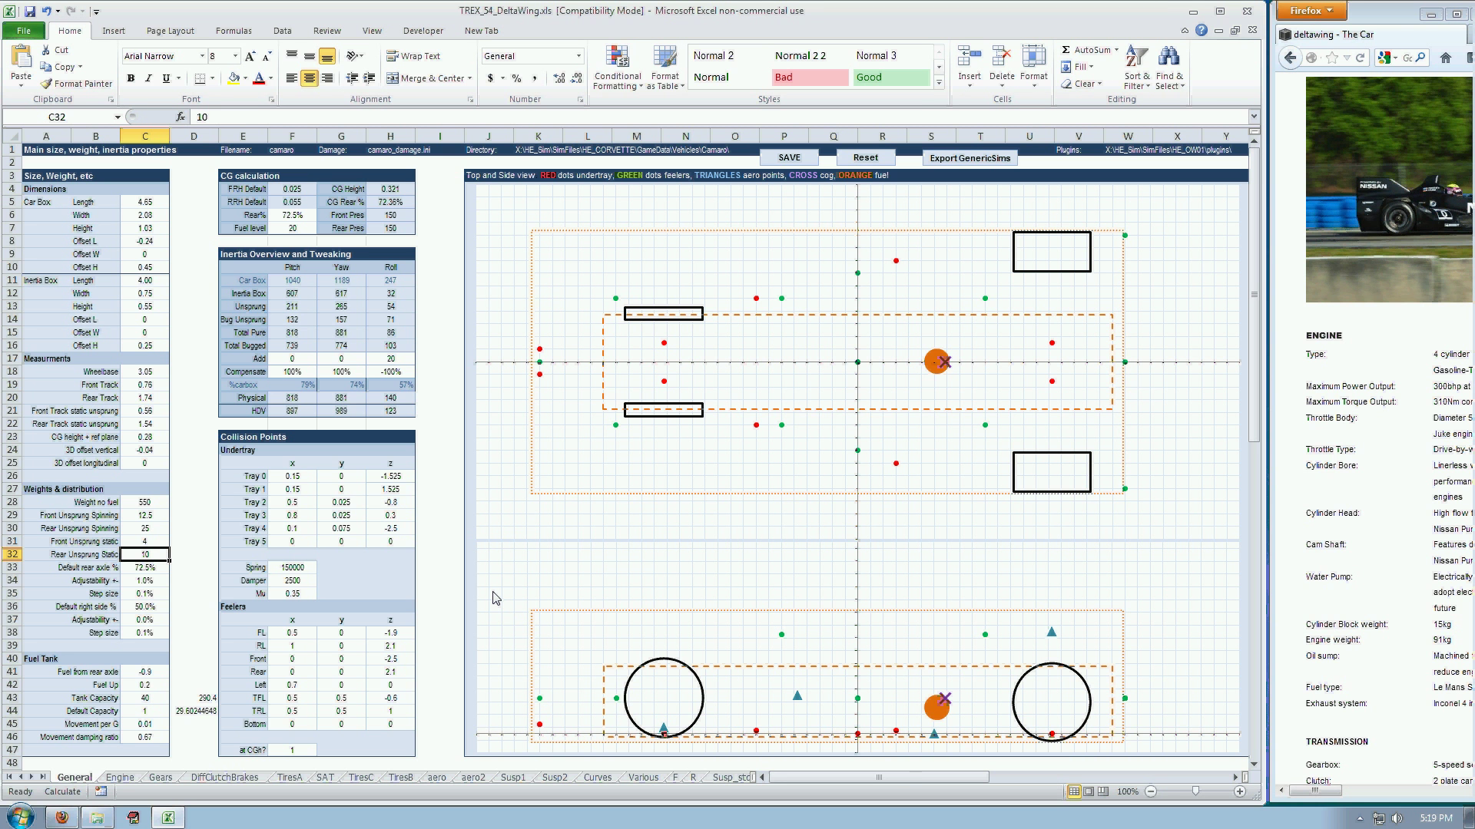
pyautogui.write('8')
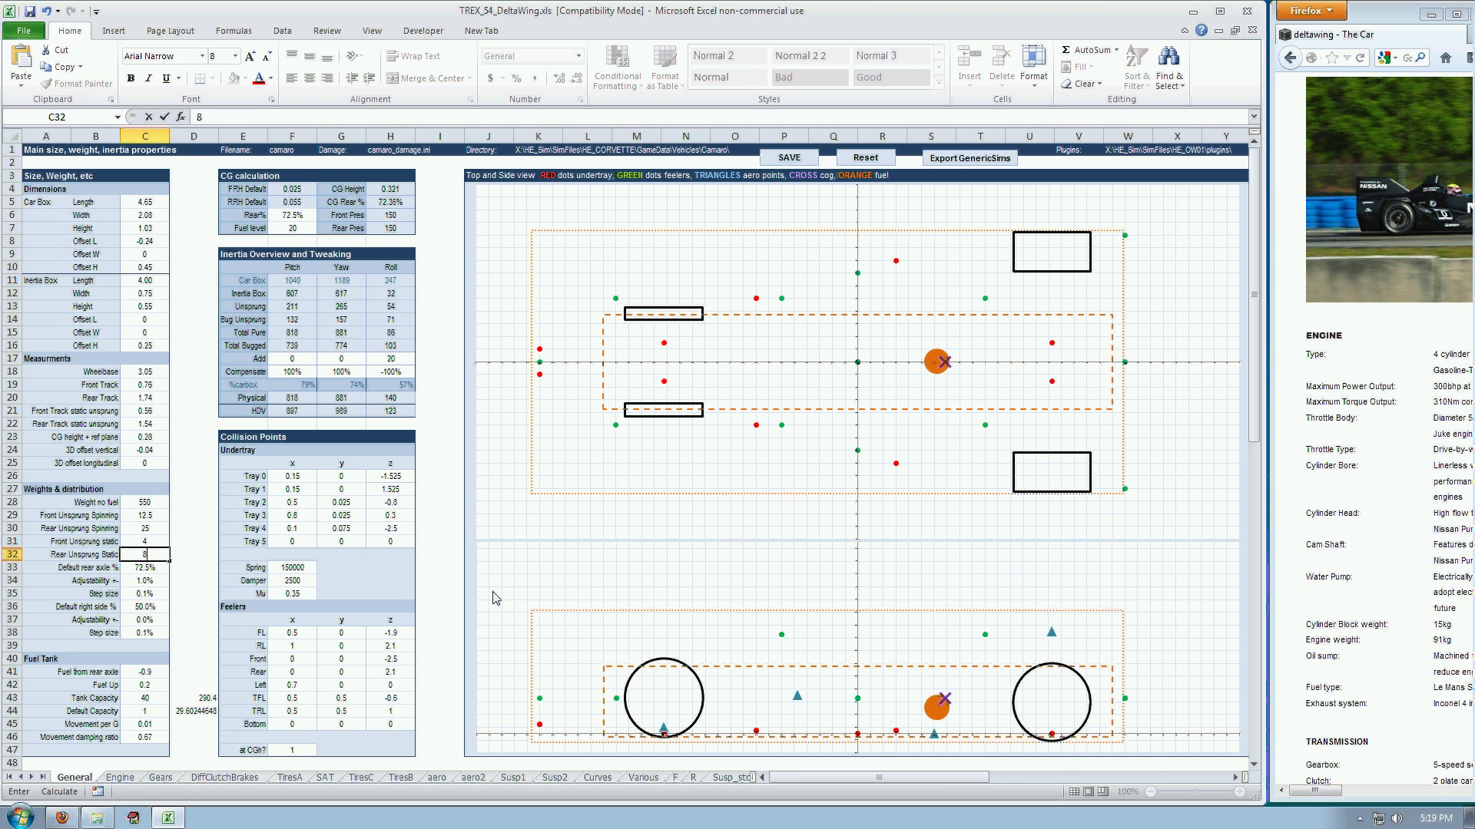
pyautogui.press('Return')
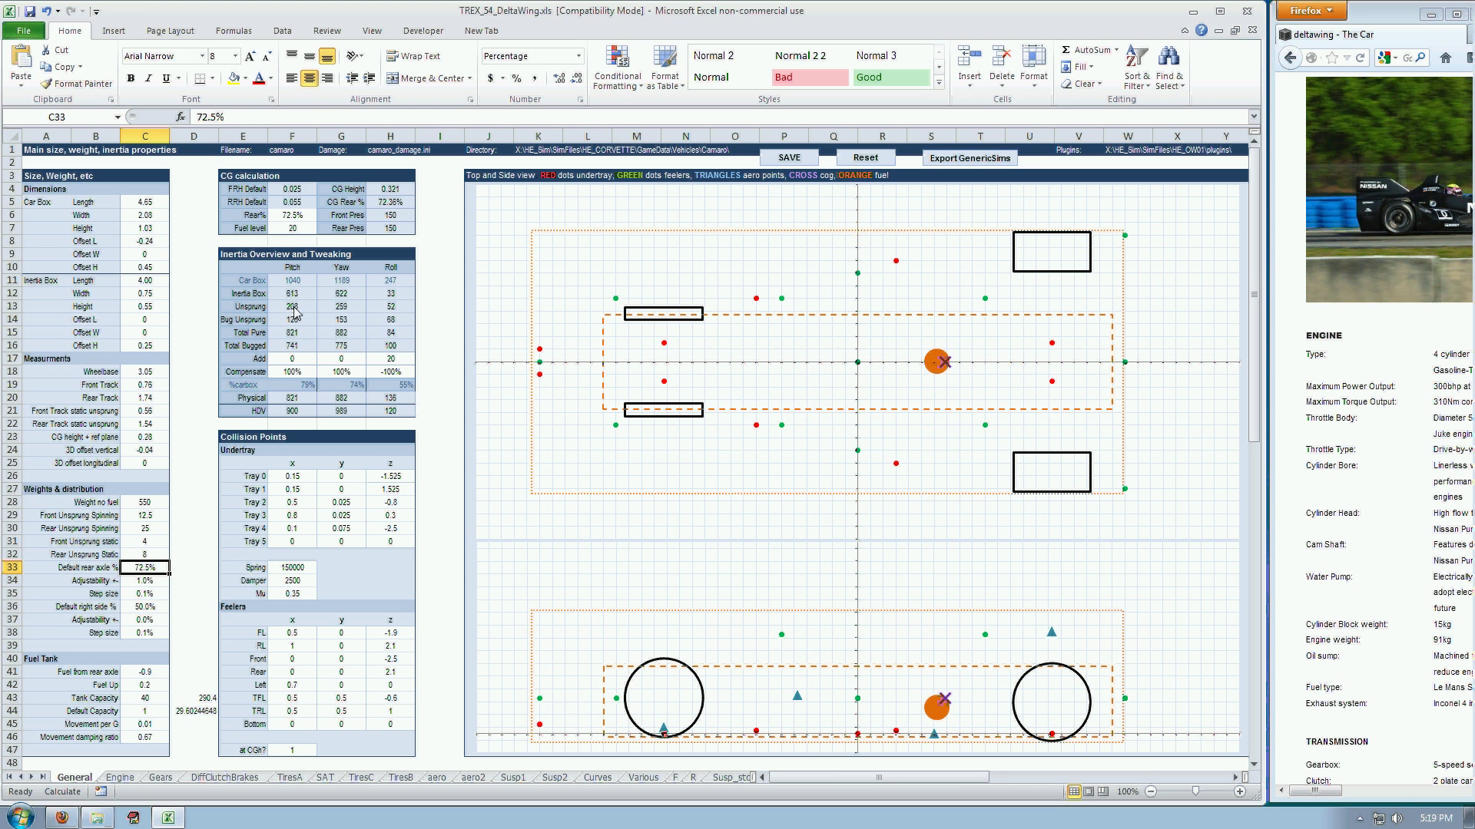
pyautogui.moveTo(296, 309); pyautogui.dragTo(392, 311)
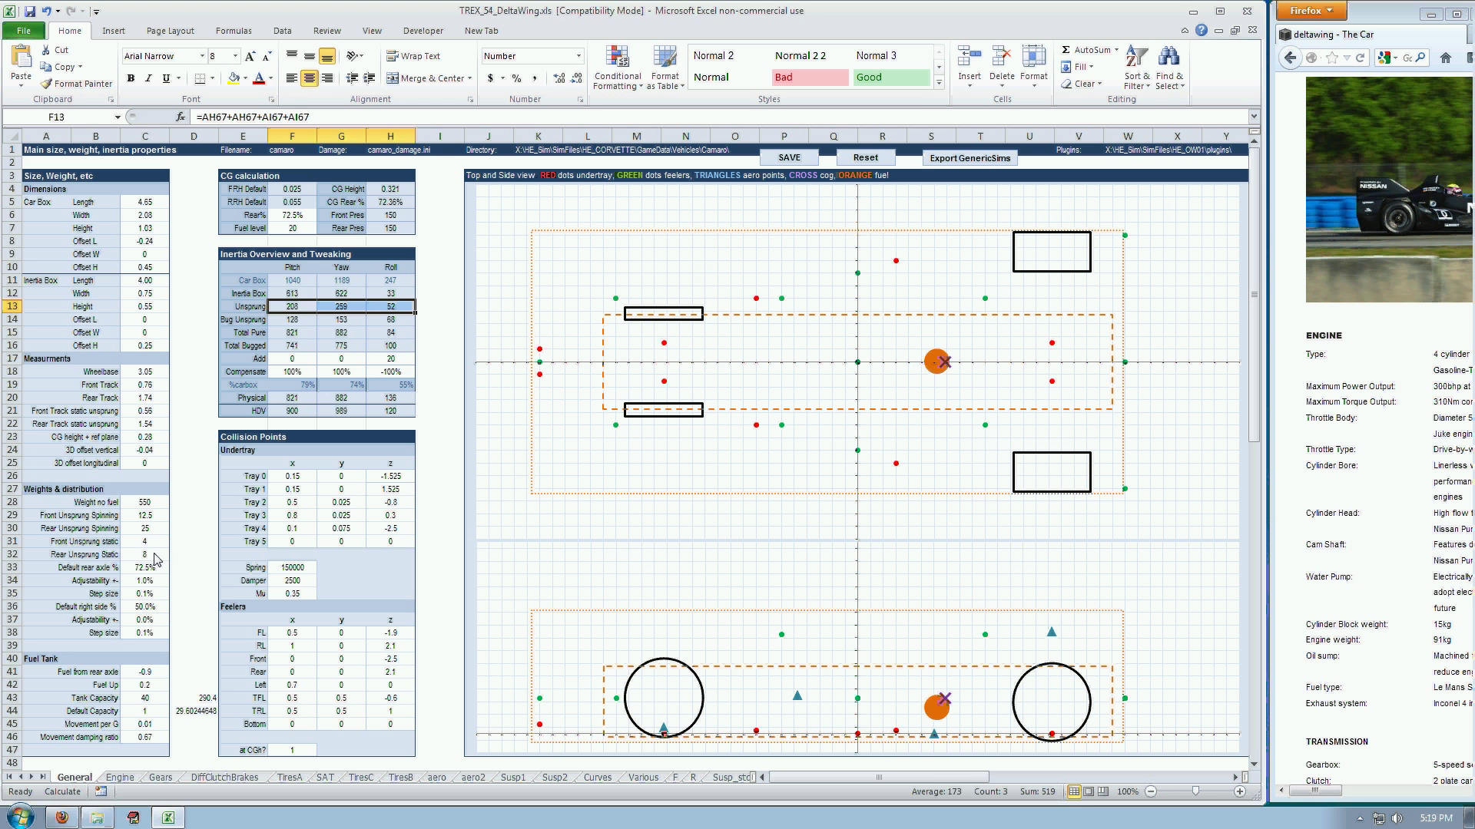
pyautogui.click(149, 529)
pyautogui.write('50')
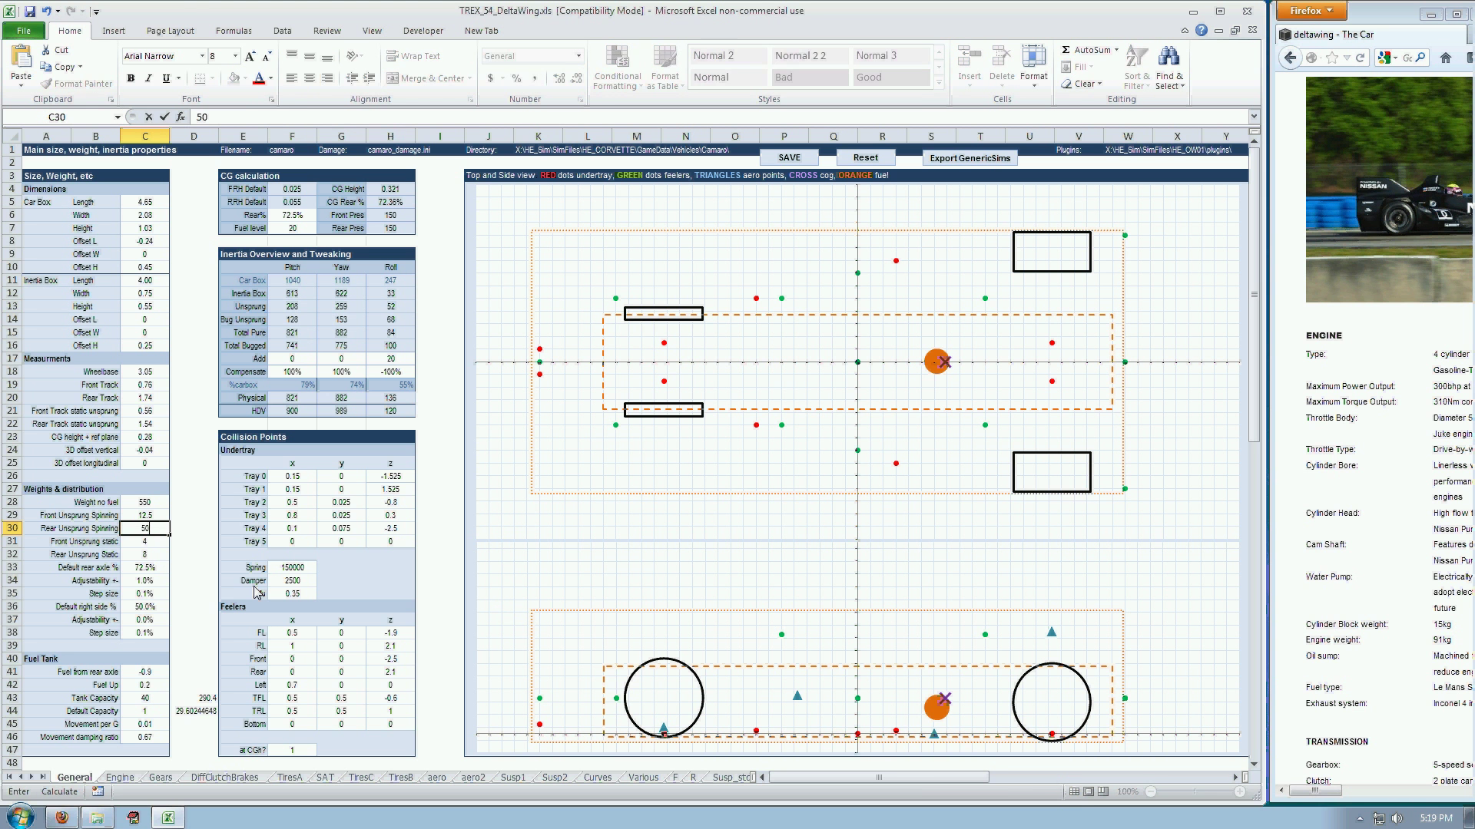
pyautogui.press('Return')
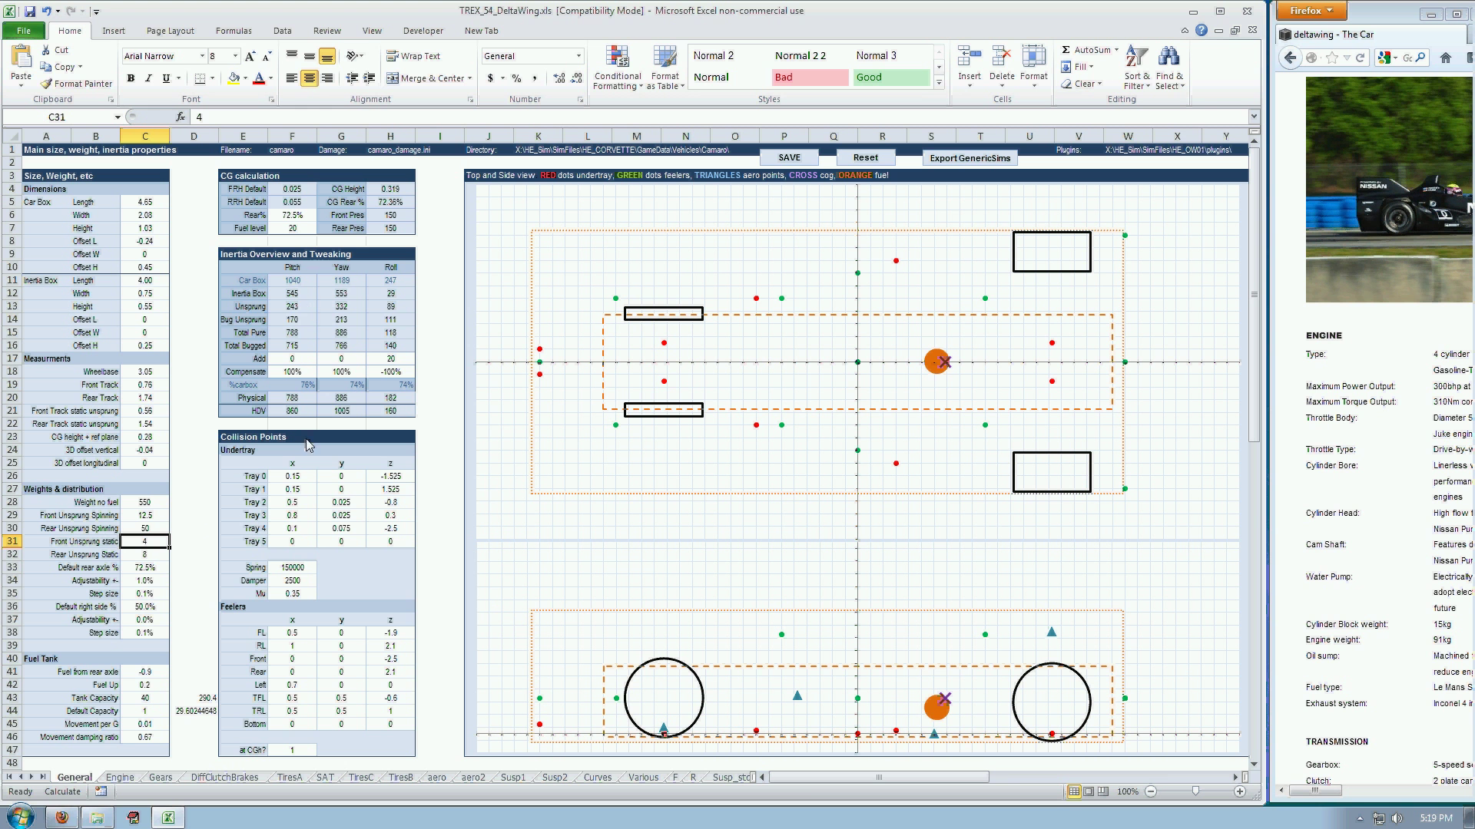
pyautogui.press('Up')
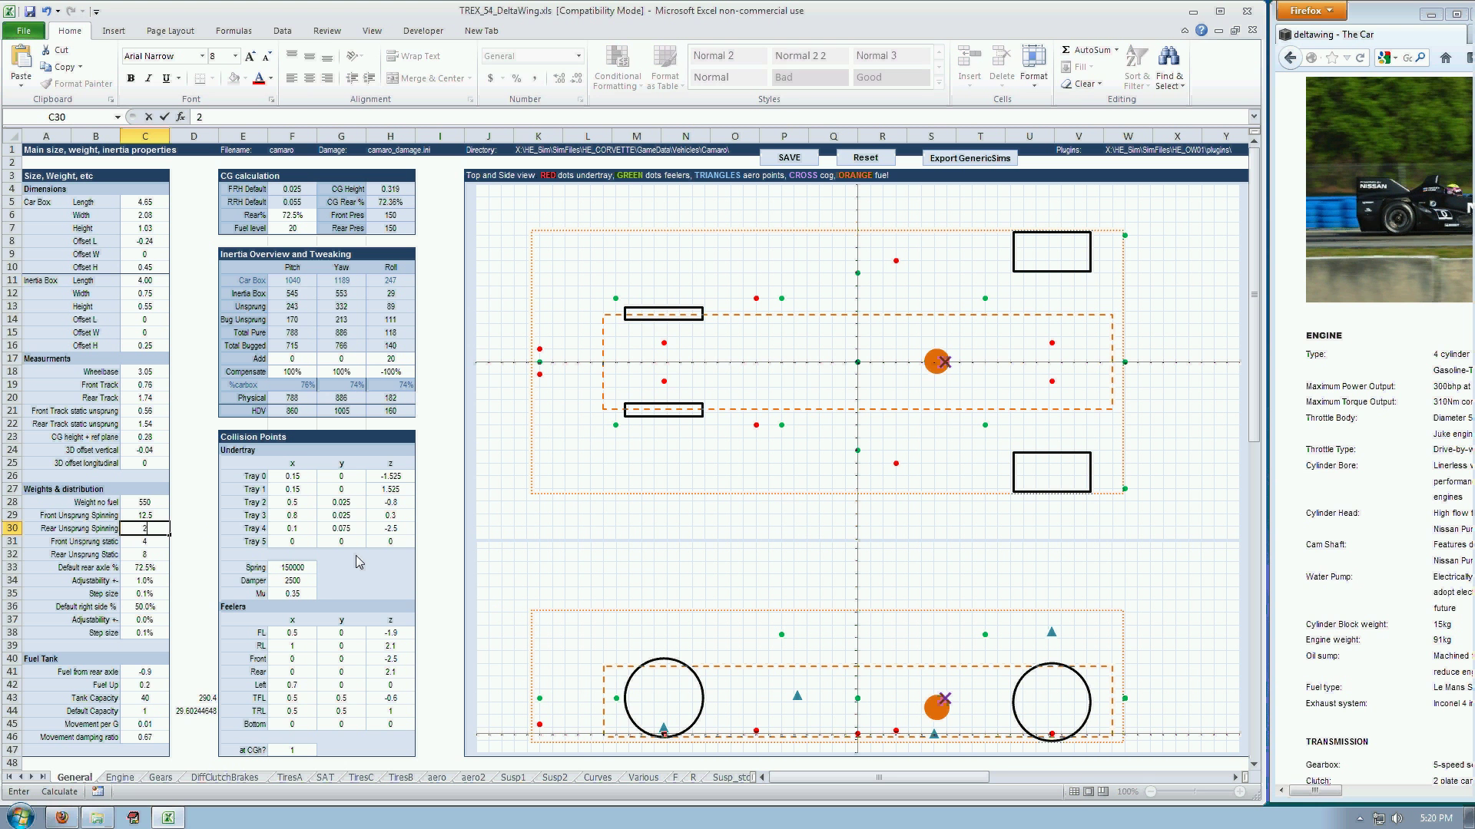
pyautogui.write('25')
pyautogui.press('Return')
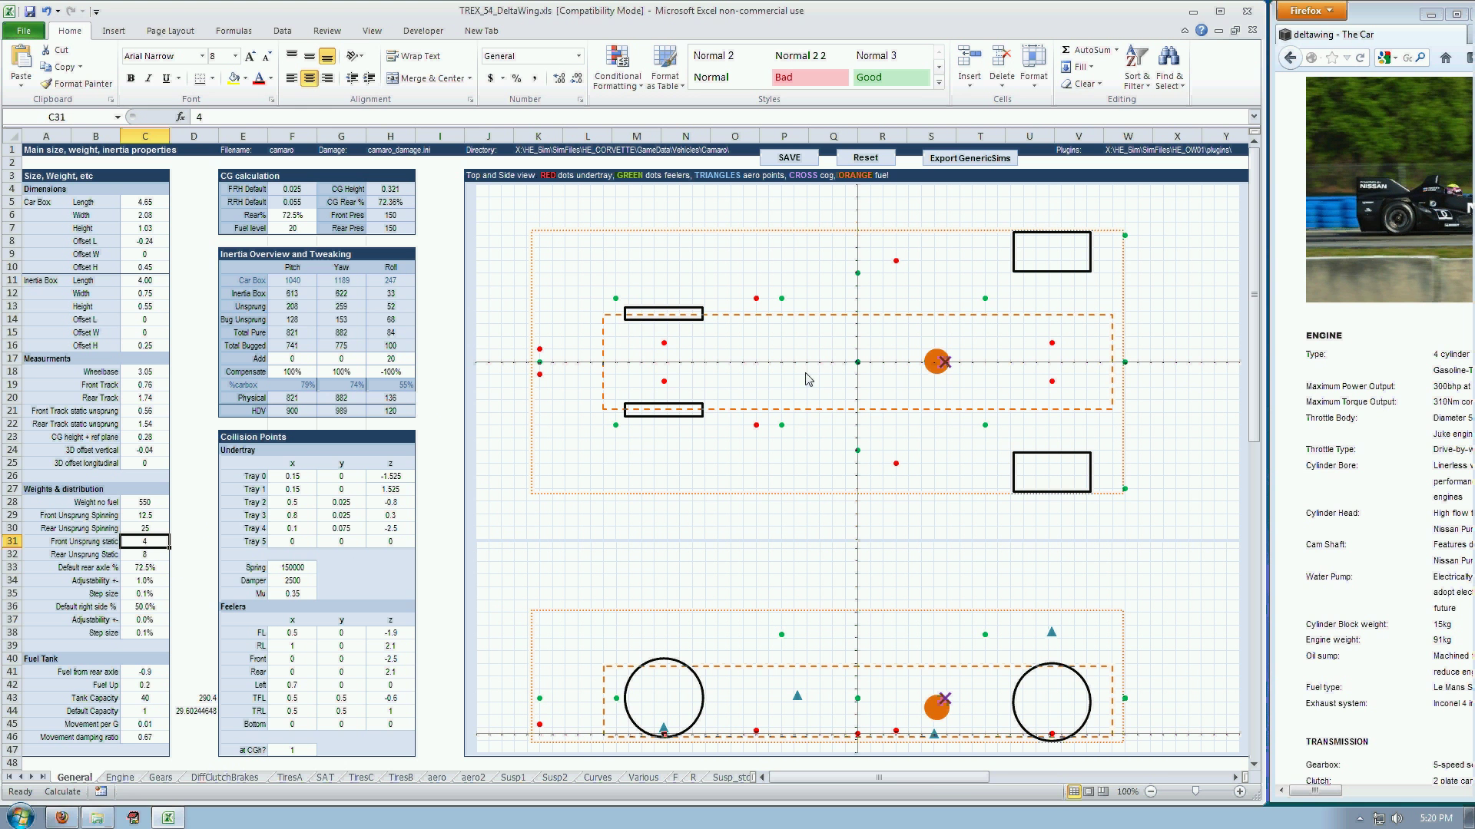
pyautogui.moveTo(278, 293); pyautogui.dragTo(388, 294)
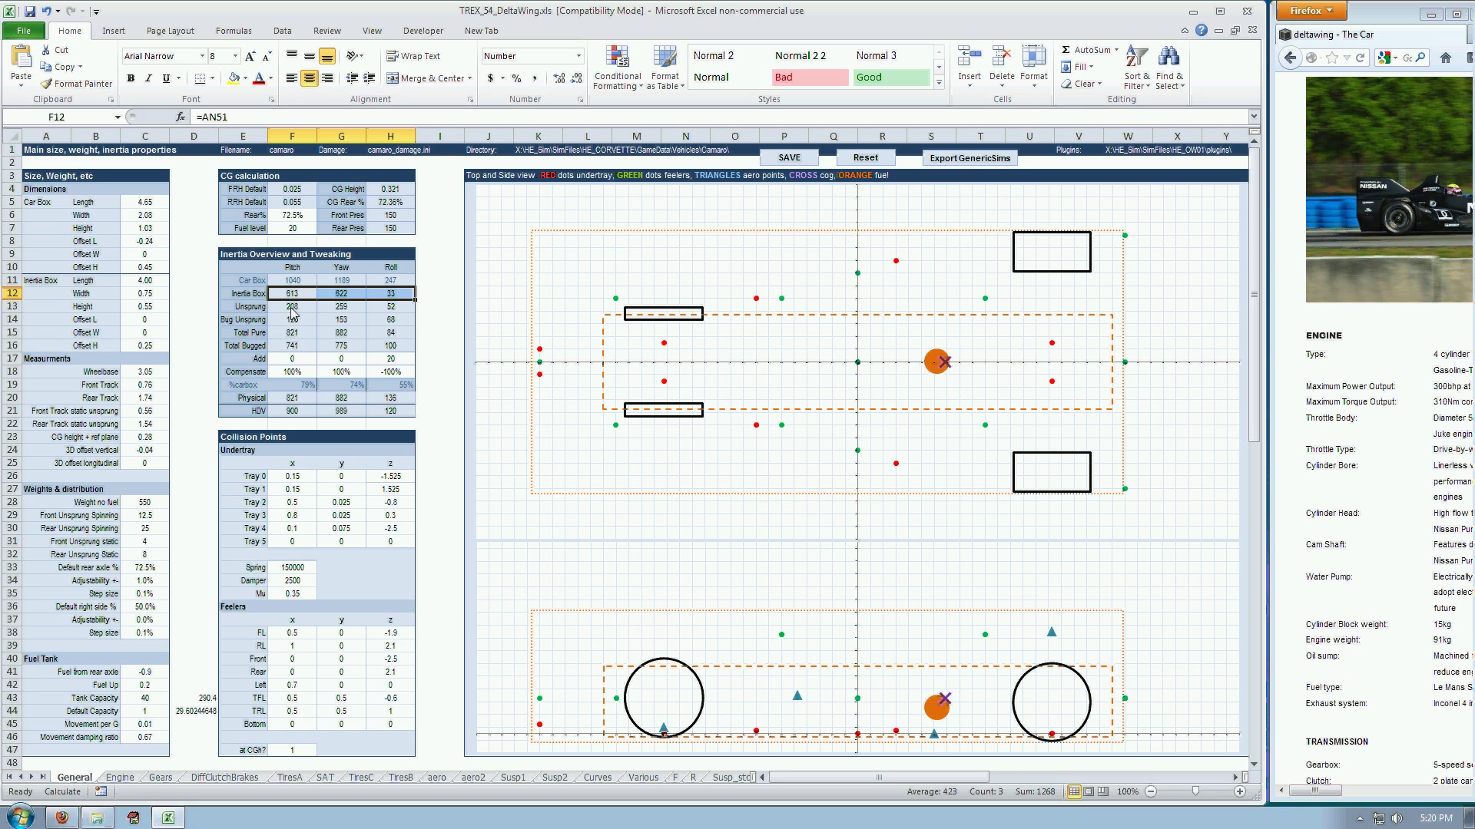
pyautogui.moveTo(292, 311); pyautogui.dragTo(372, 322)
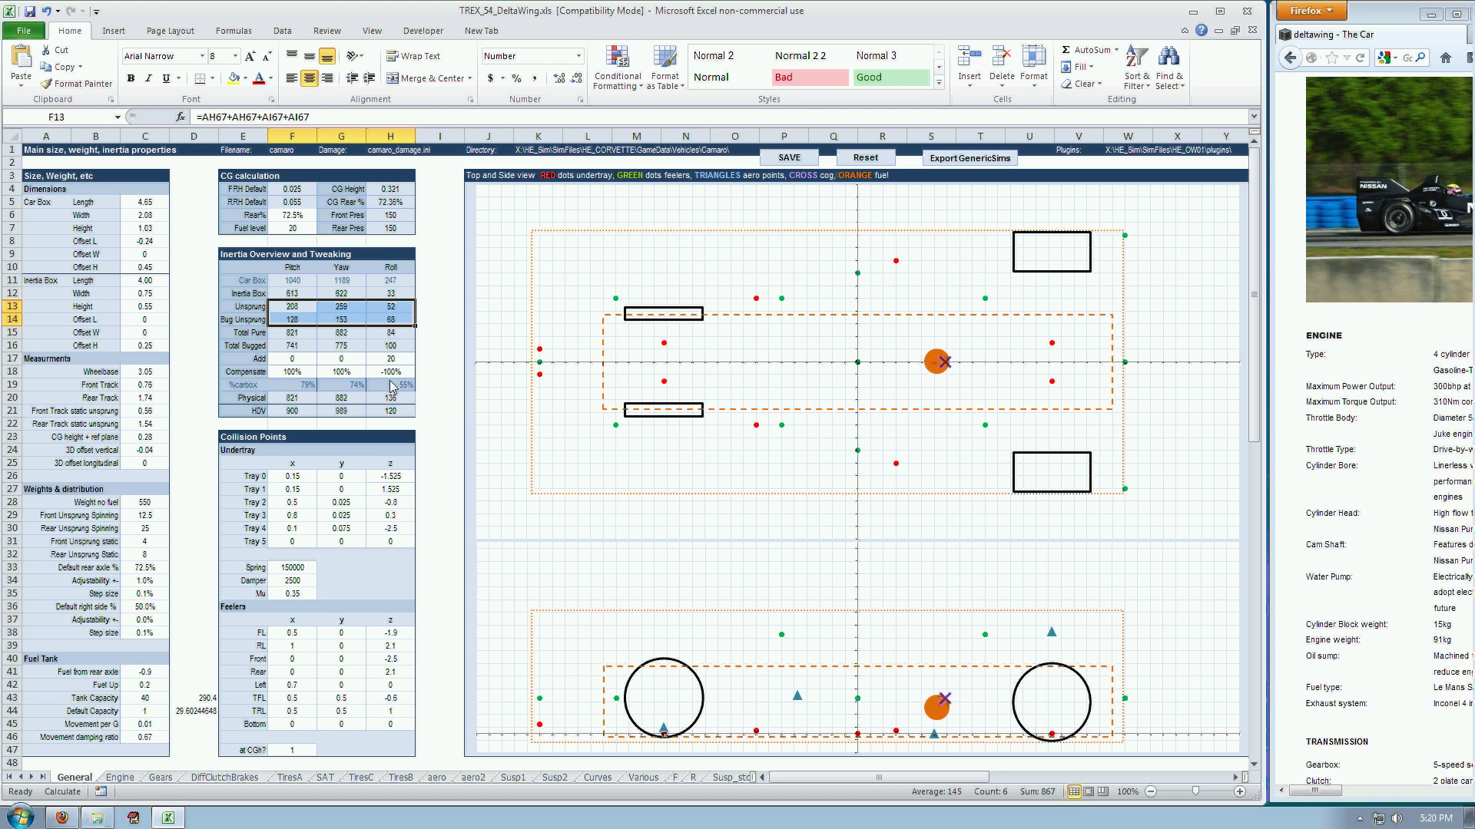
pyautogui.moveTo(308, 334); pyautogui.dragTo(358, 349)
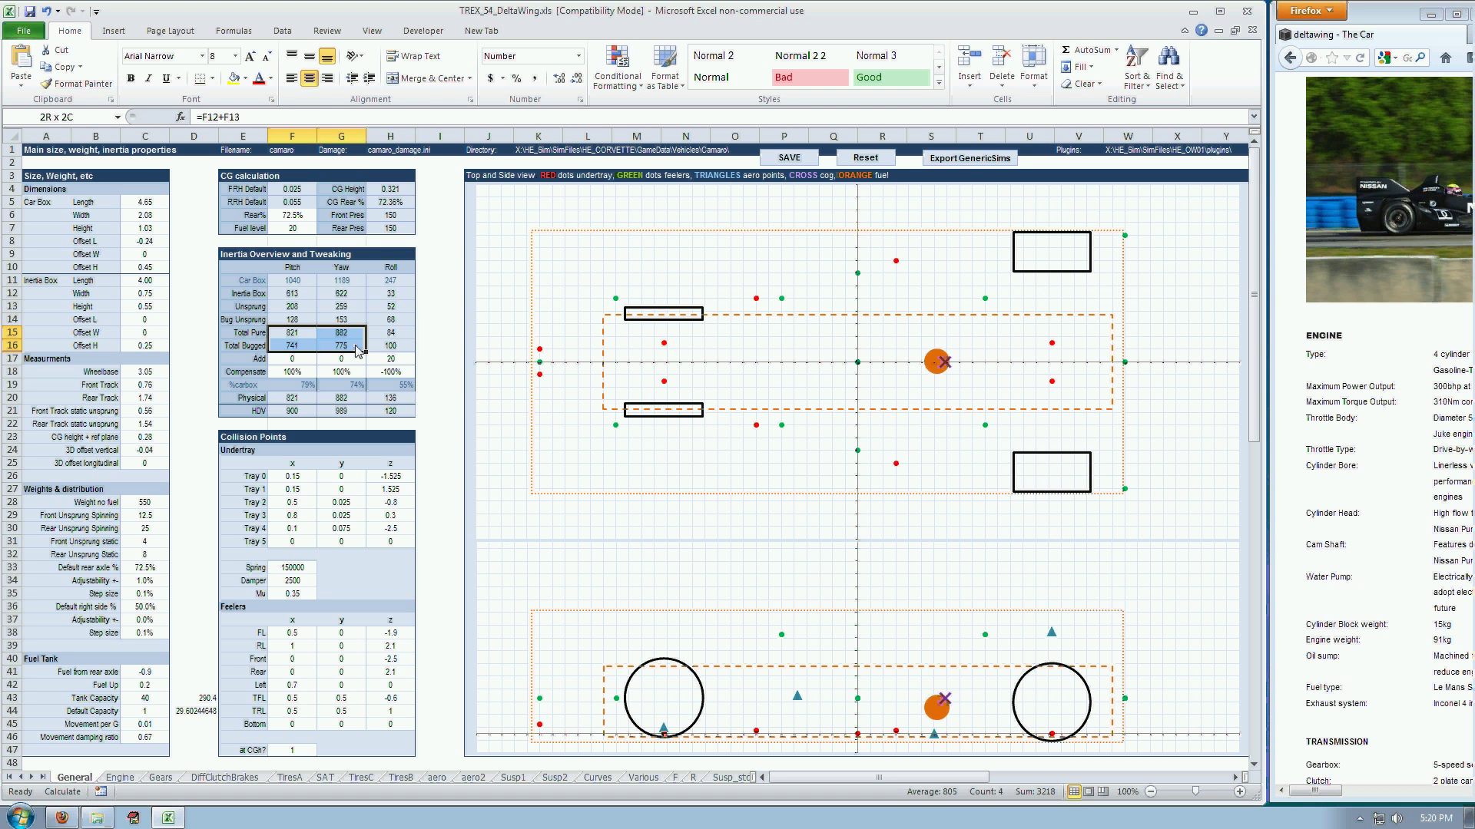
pyautogui.click(304, 311)
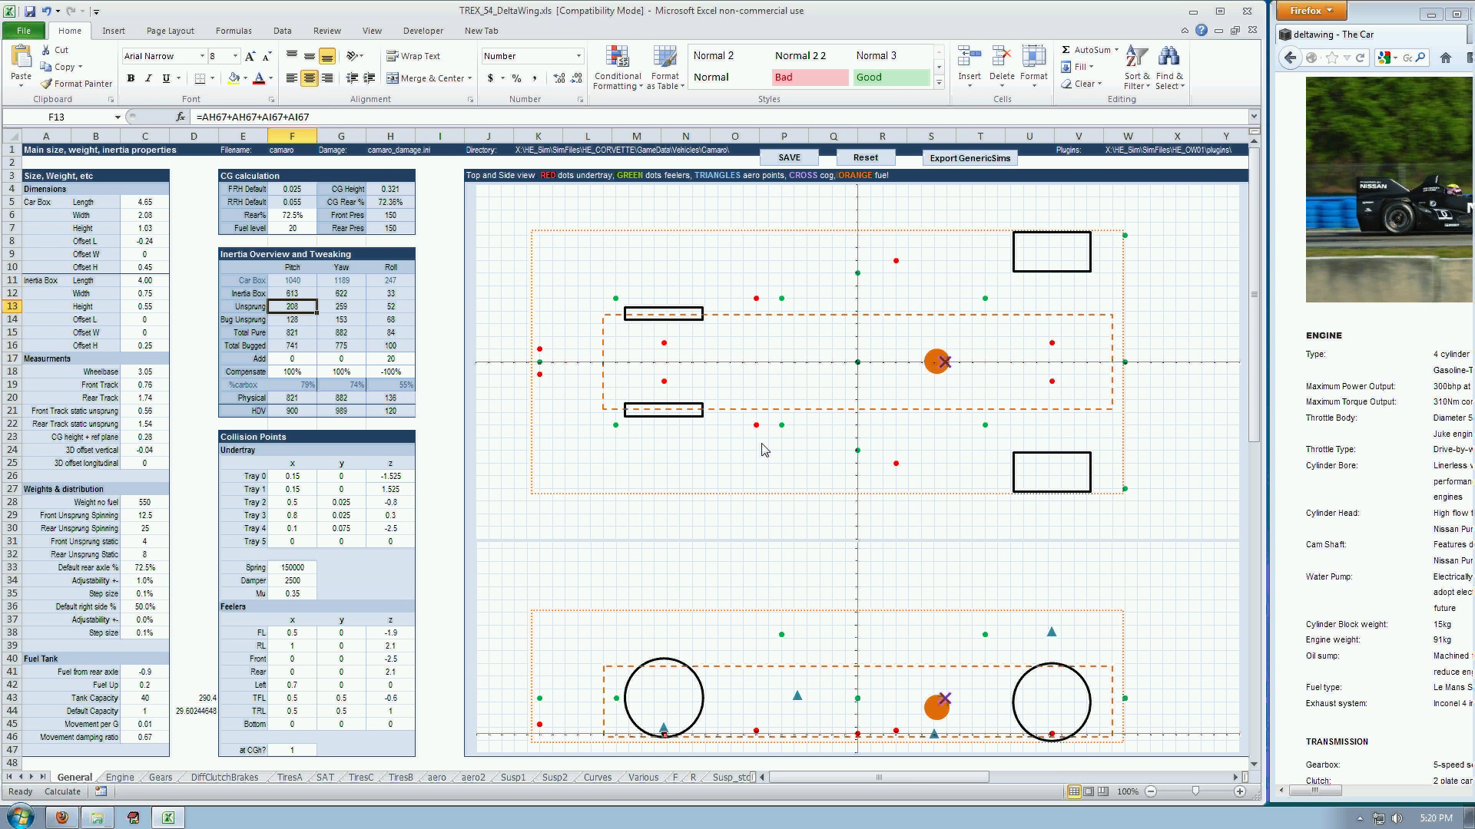
pyautogui.moveTo(303, 412); pyautogui.dragTo(388, 400)
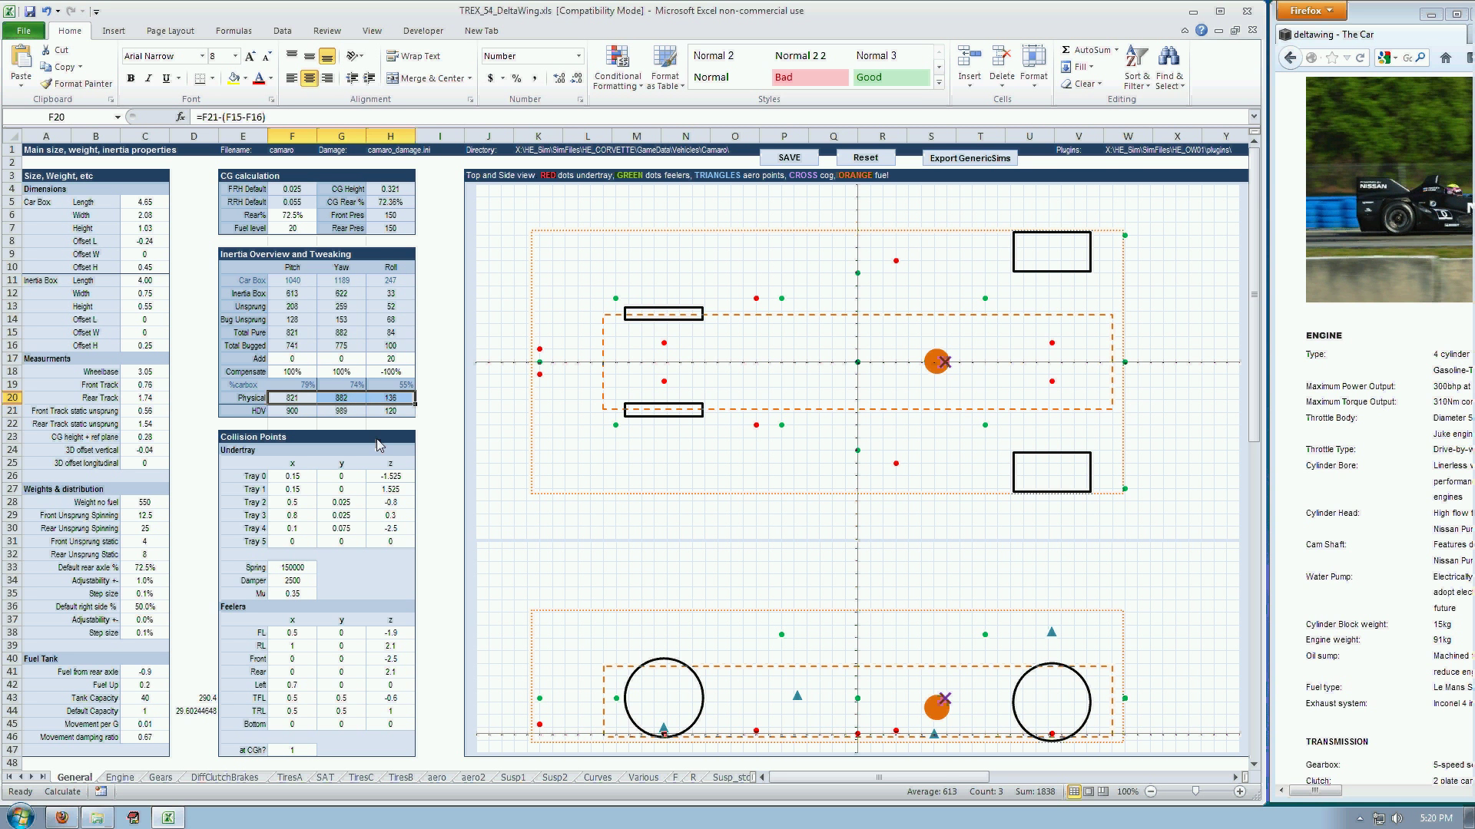
pyautogui.click(301, 415)
pyautogui.moveTo(305, 420); pyautogui.dragTo(376, 417)
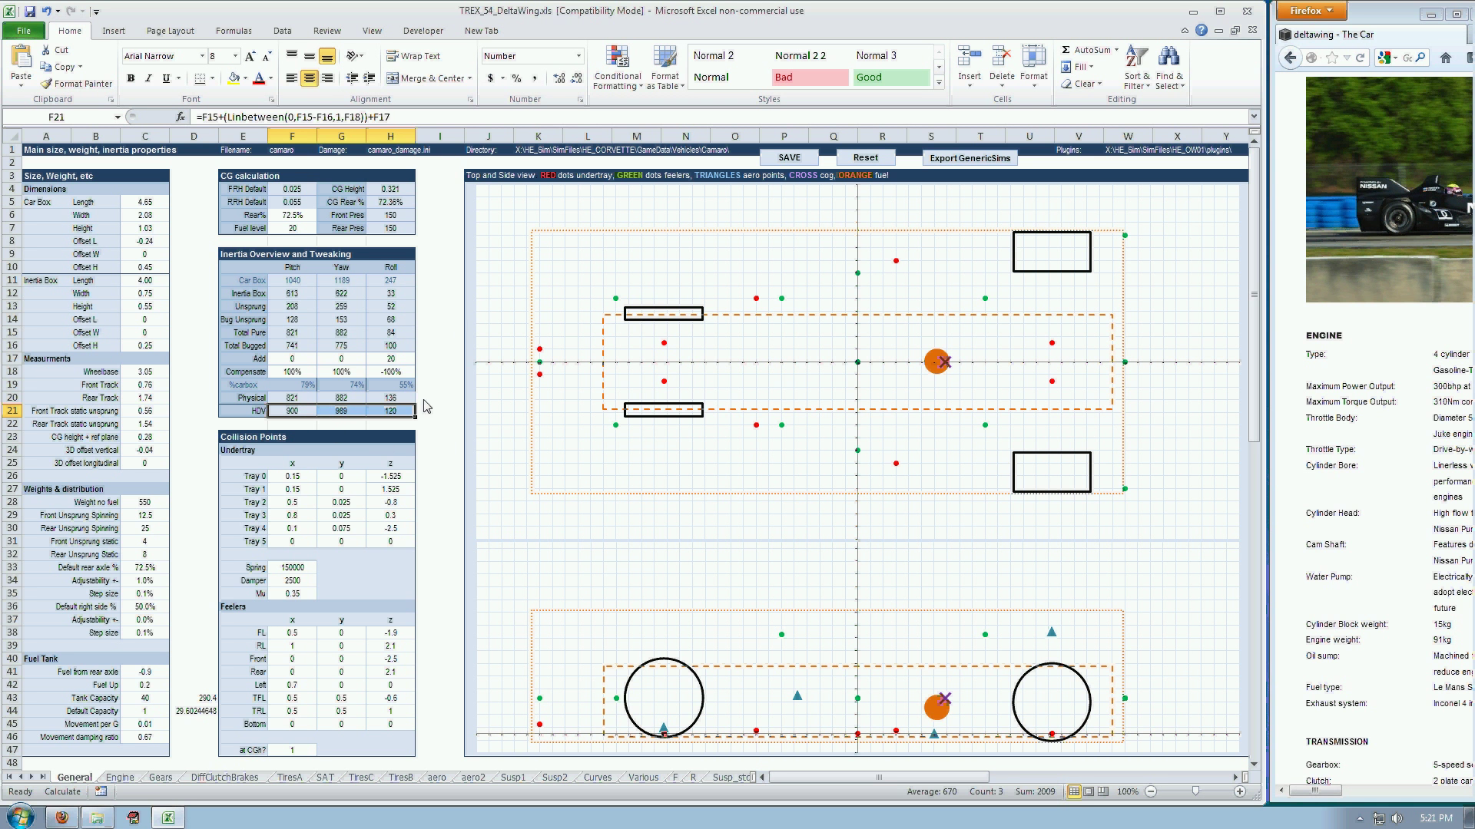
pyautogui.click(450, 412)
pyautogui.click(460, 384)
pyautogui.click(438, 419)
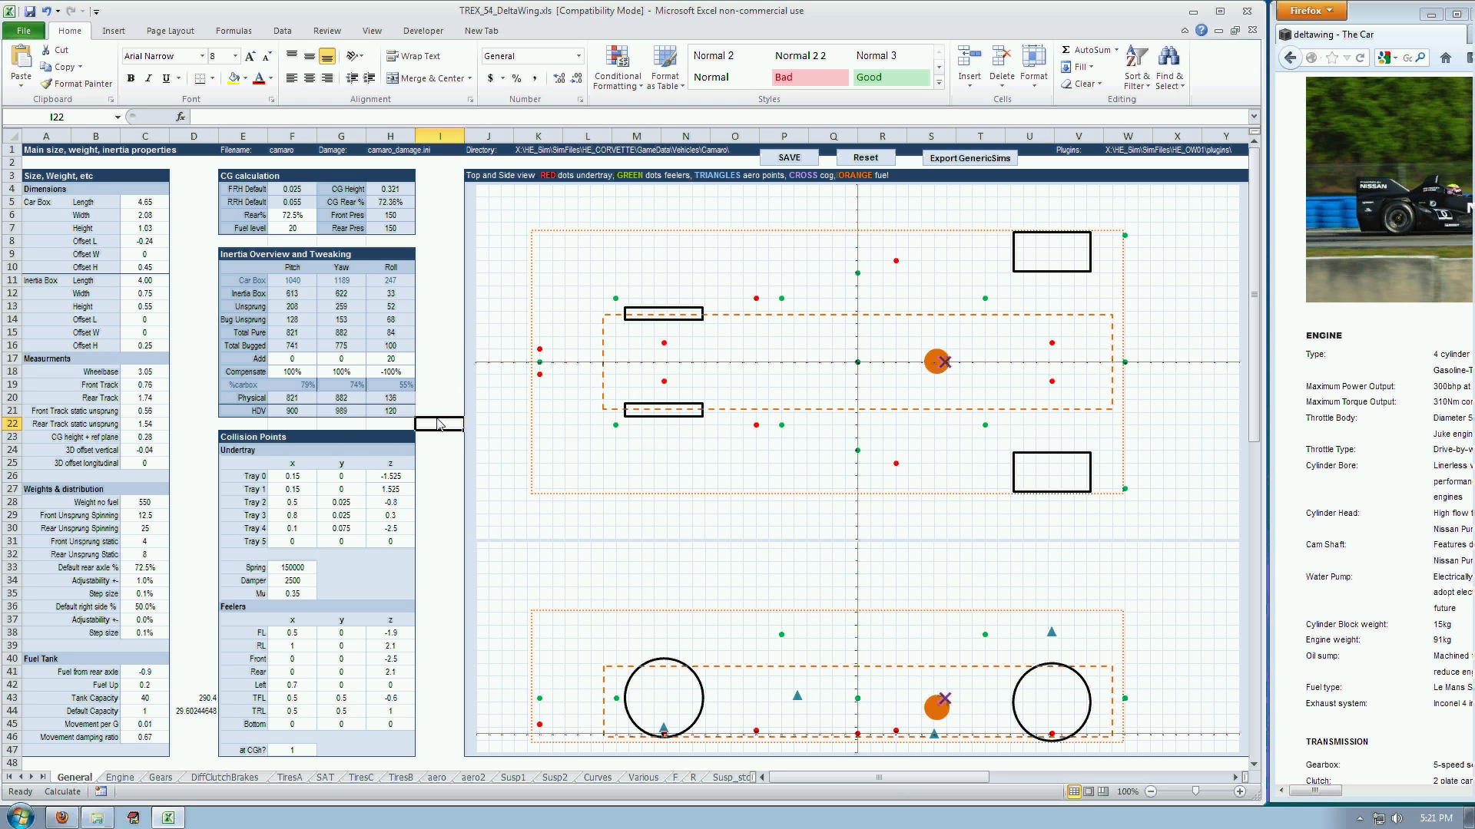
pyautogui.click(439, 414)
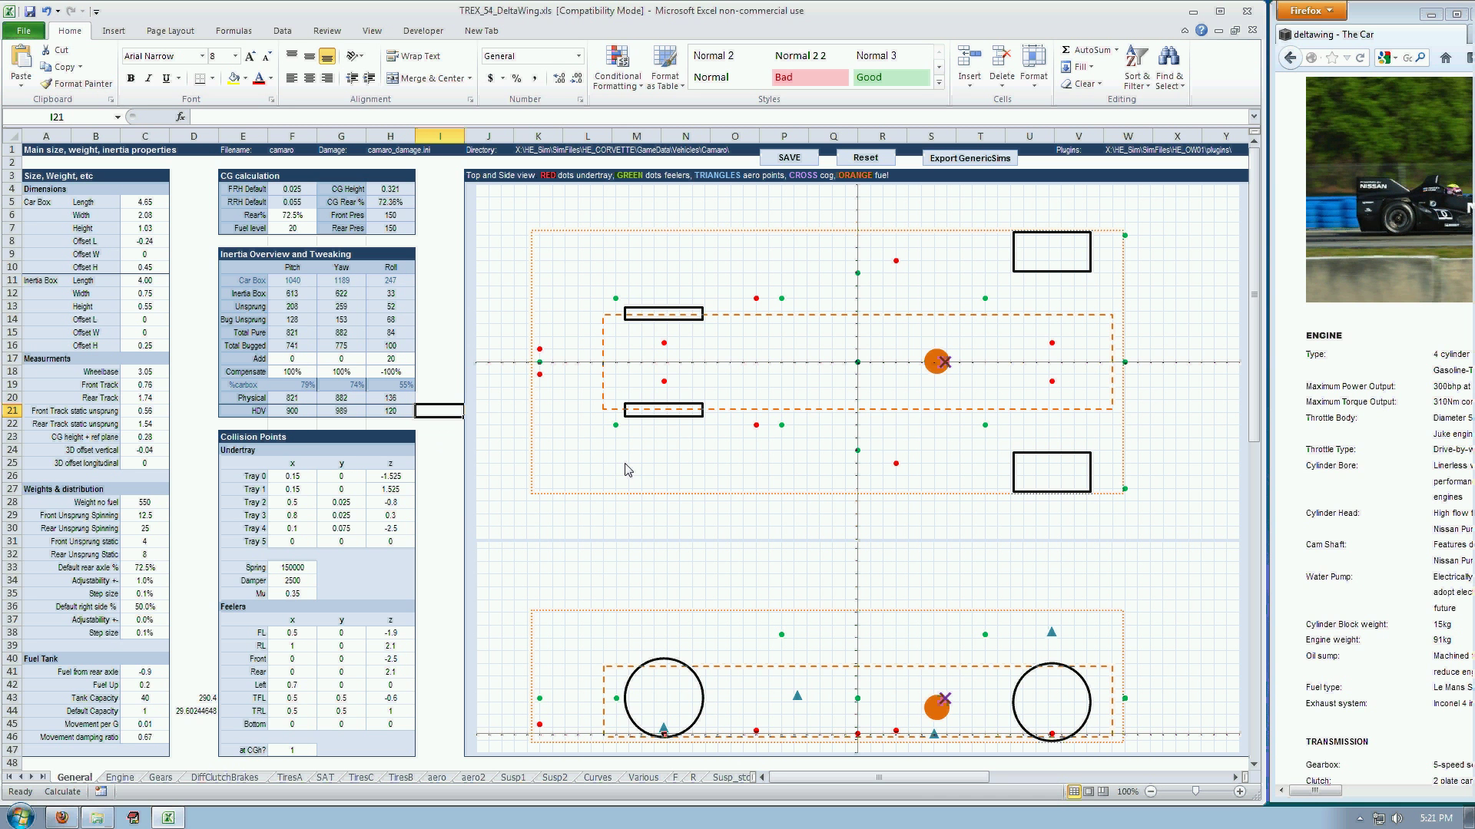